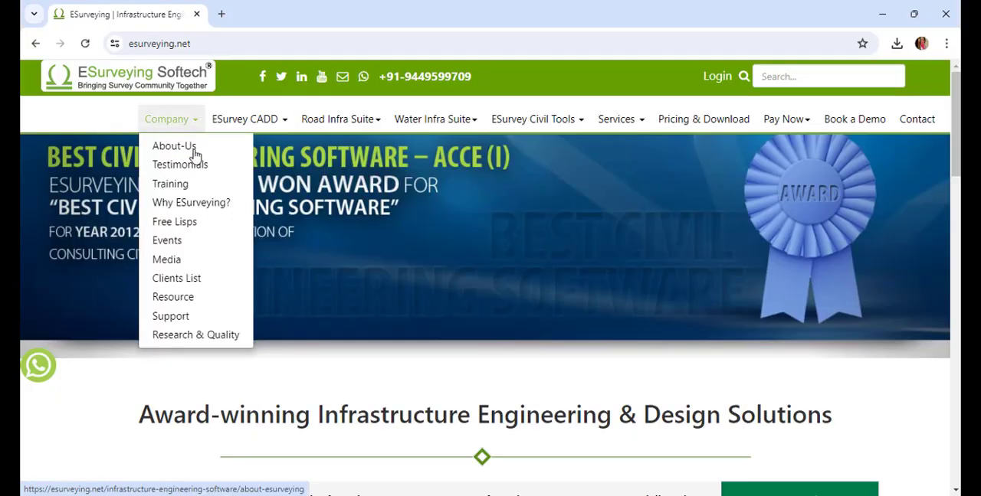
# Open the company's Free Lisps list and go to the cloud object lisp page.
pyautogui.click(183, 221)
pyautogui.scroll(-3, 194, 270)
pyautogui.scroll(-20, 194, 269)
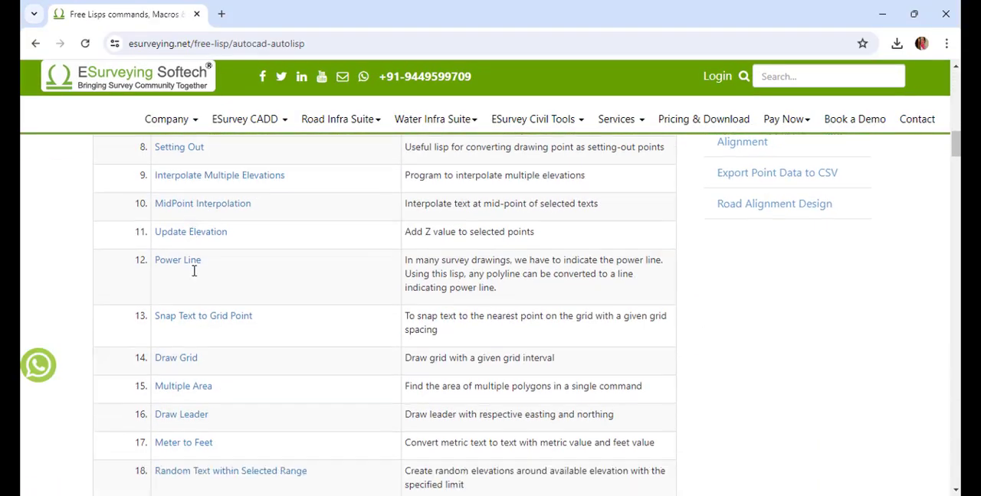
pyautogui.scroll(-15, 194, 270)
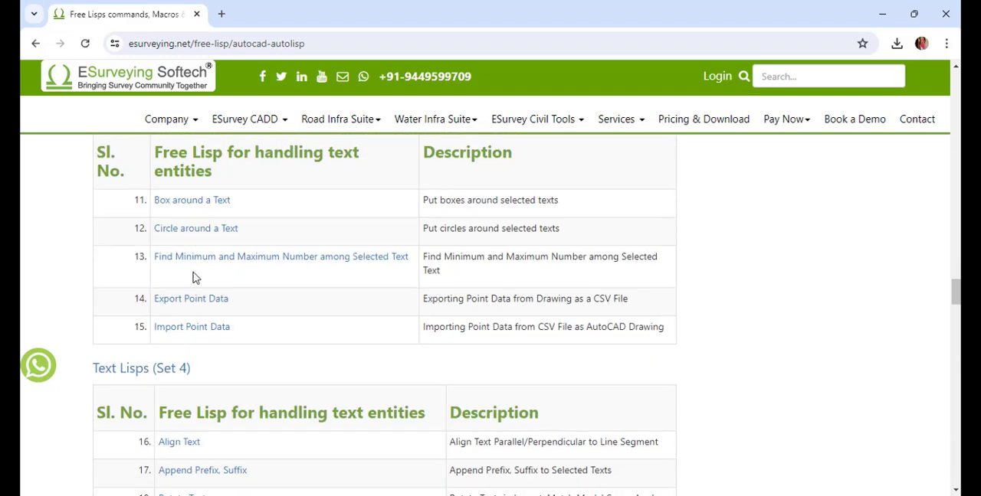
pyautogui.click(186, 200)
pyautogui.scroll(-6, 182, 212)
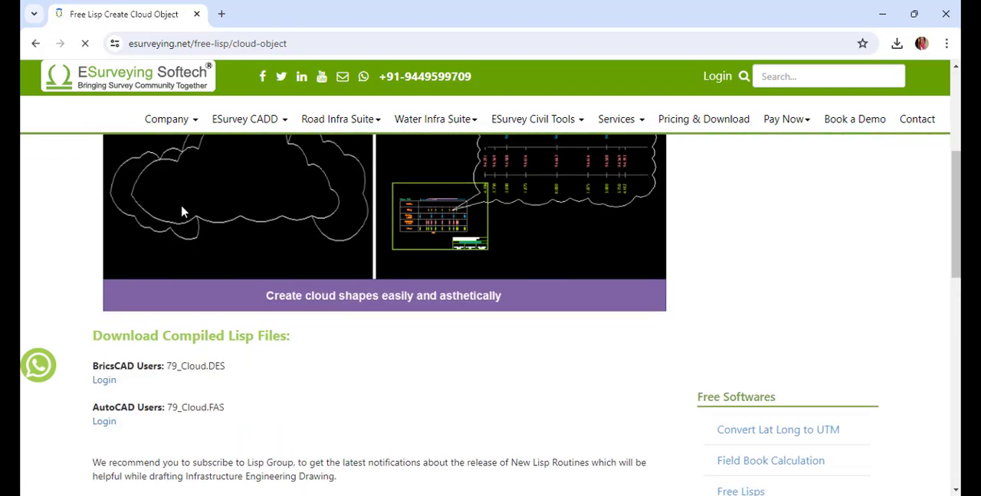
# Go to the login page from the AutoCAD download entry and download the 79_Cloud.Fas file.
pyautogui.click(112, 287)
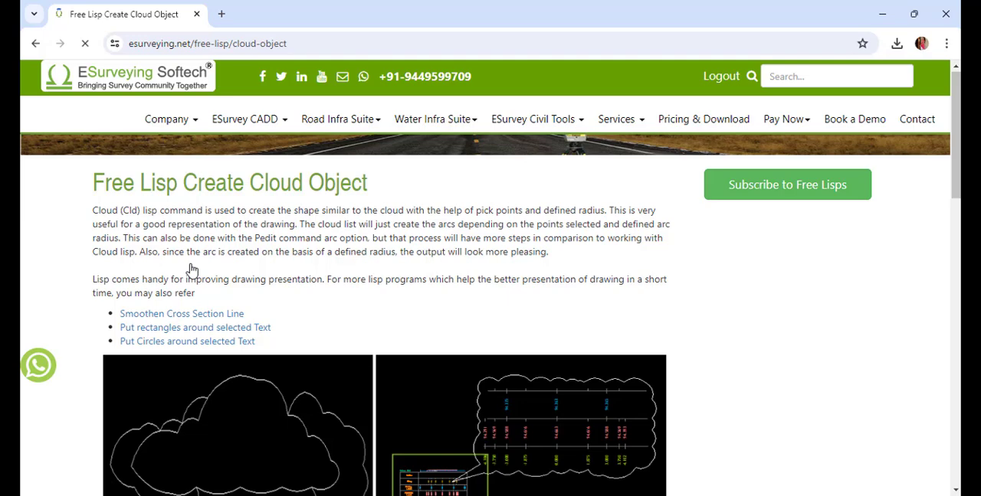
pyautogui.scroll(-6, 256, 269)
pyautogui.click(137, 285)
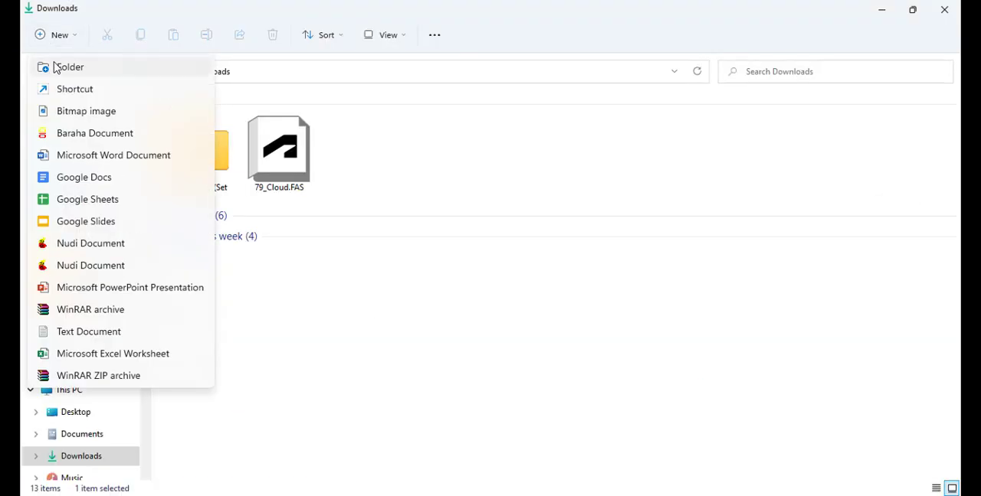
# Create a new folder named Utility_Lisp in Downloads.
pyautogui.click(63, 67)
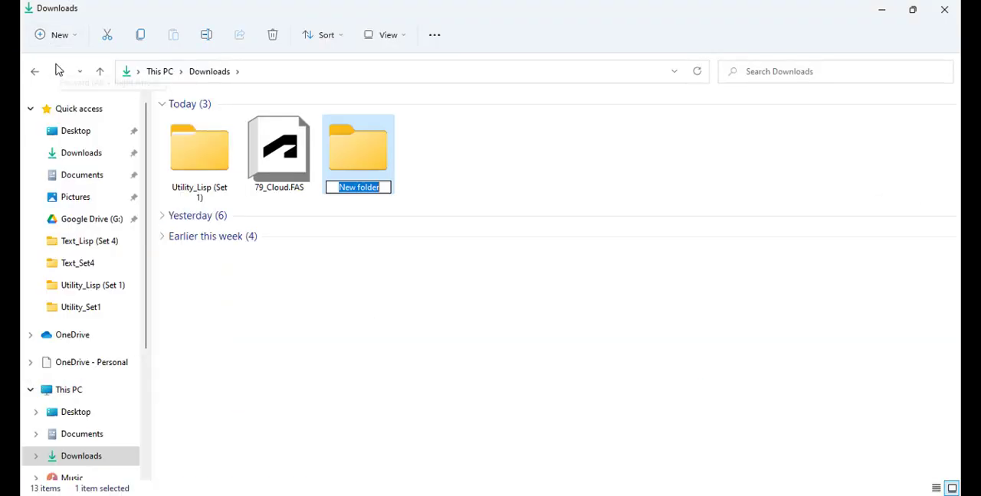
pyautogui.write('Utility_L')
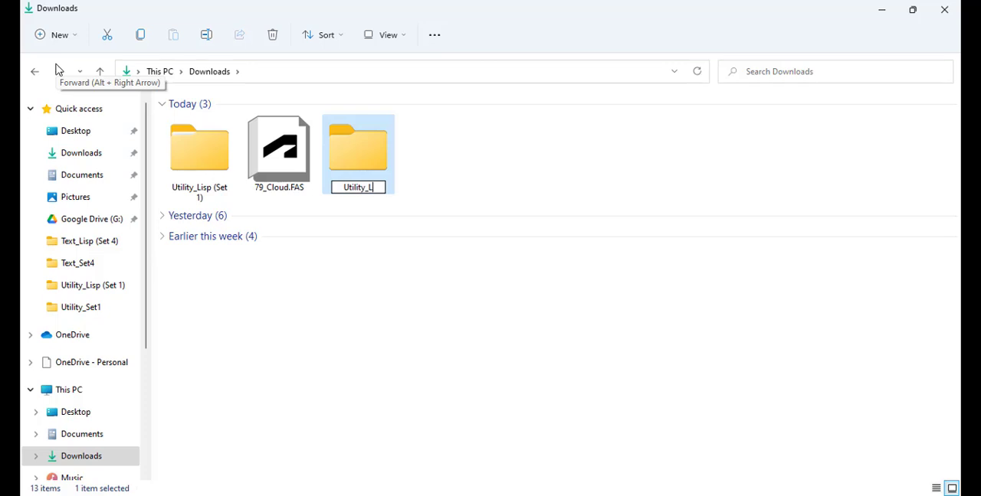
pyautogui.write('isp')
# Move 79_Cloud.FAS into the new Utility_Lisp folder and open the folder.
pyautogui.click(280, 150)
pyautogui.moveTo(280, 150); pyautogui.dragTo(362, 172)
pyautogui.doubleClick(361, 172)
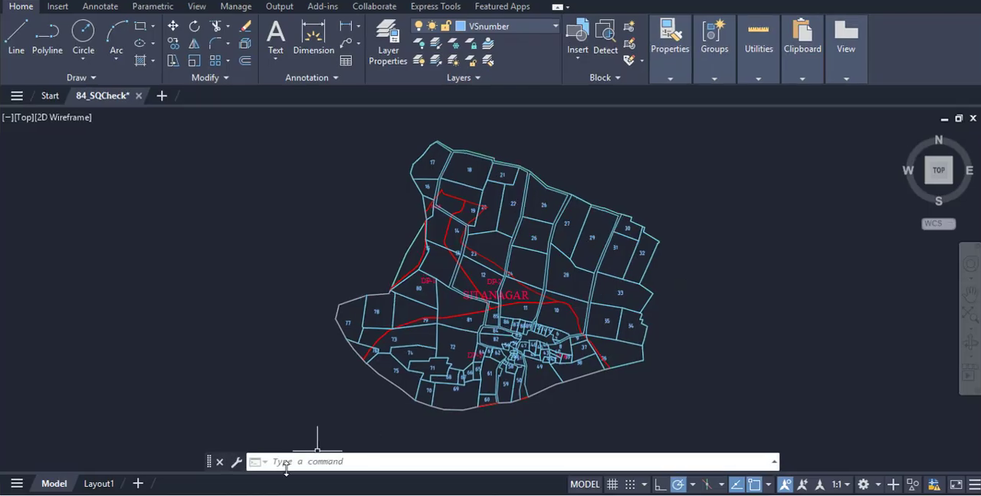
# Switch to AutoCAD and load 84_SQCheck.FAS from the Text_Lisp folder with APPLOAD.
pyautogui.click(287, 464)
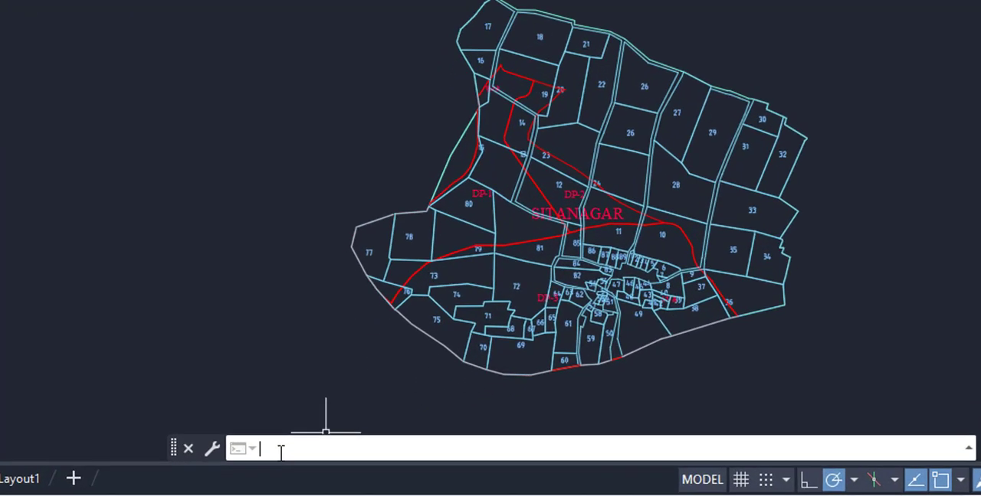
pyautogui.write('applo')
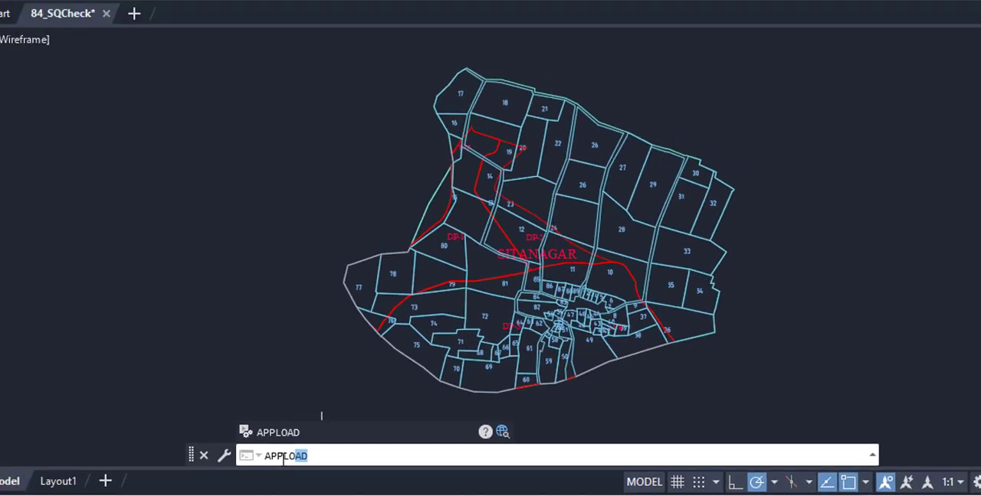
pyautogui.press('Return')
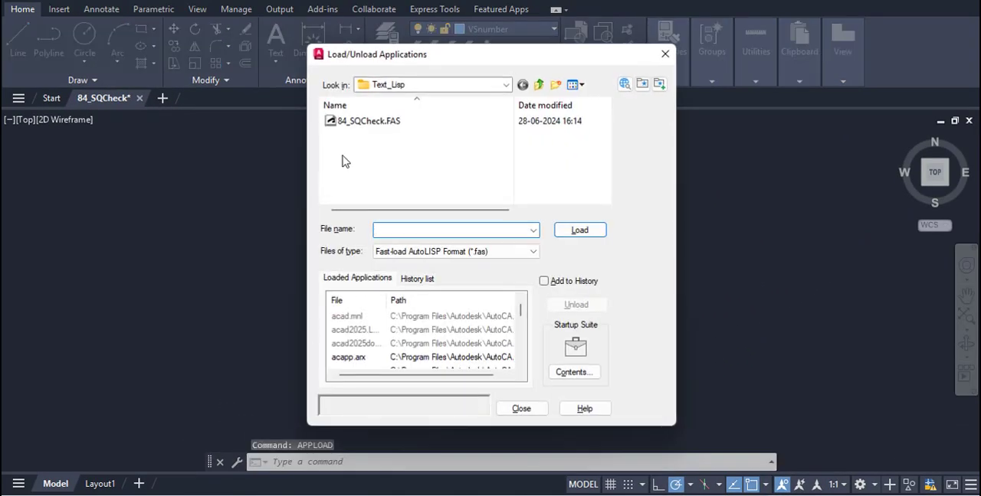
pyautogui.click(366, 121)
pyautogui.click(579, 231)
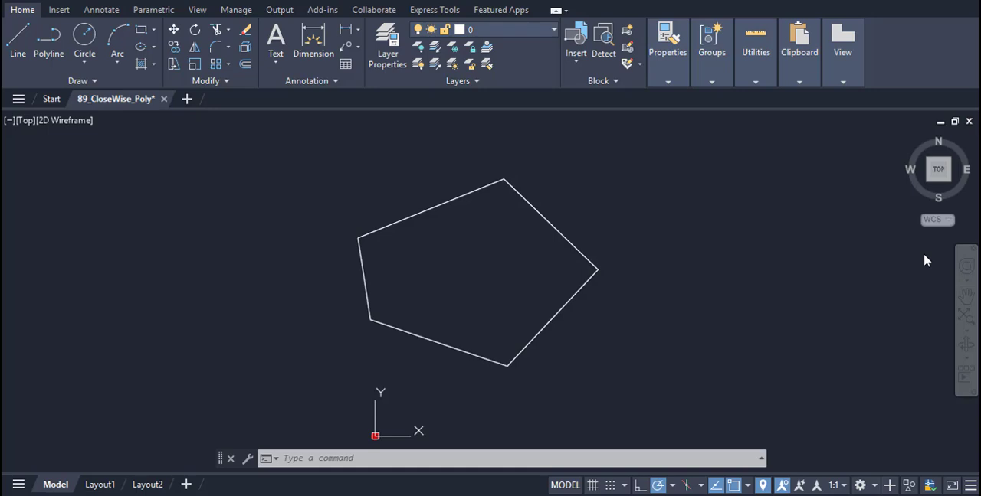
# Choose the closed five-sided polyline for clockwise recreation and set its lower-left vertex as point ID 1.
pyautogui.click(410, 217)
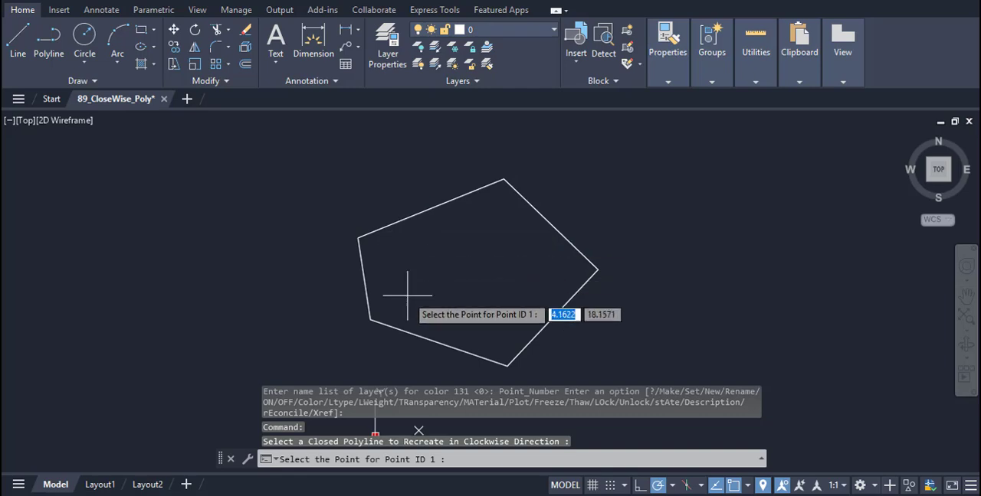
pyautogui.click(370, 321)
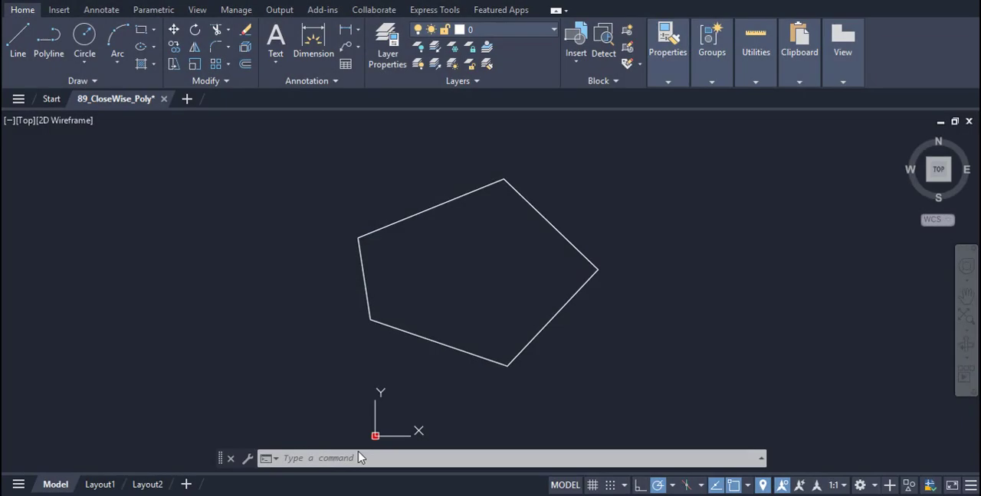
# Load 089_CloseWise_Poly.FAS from the Polyline_Lisp folder with APPLOAD.
pyautogui.click(317, 458)
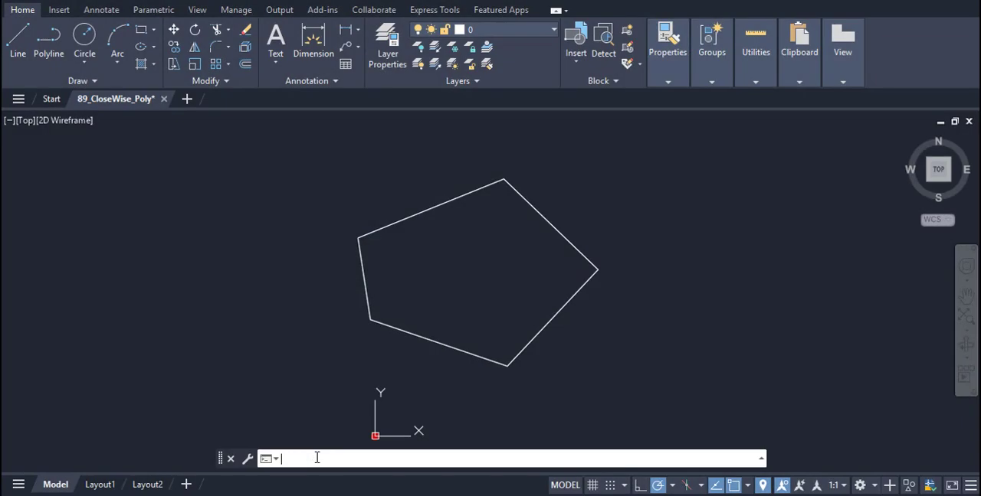
pyautogui.write('APPLOAD')
pyautogui.press('Return')
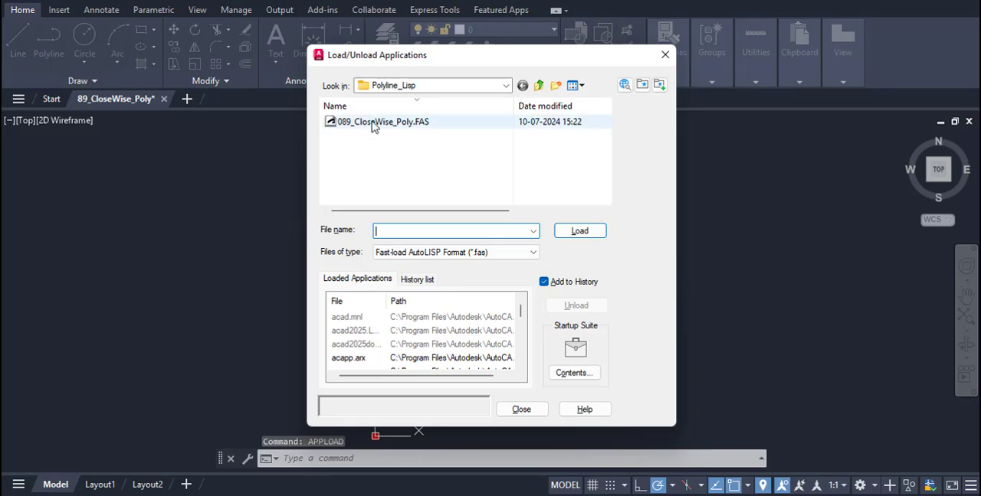
pyautogui.click(383, 124)
pyautogui.click(567, 231)
pyautogui.click(523, 409)
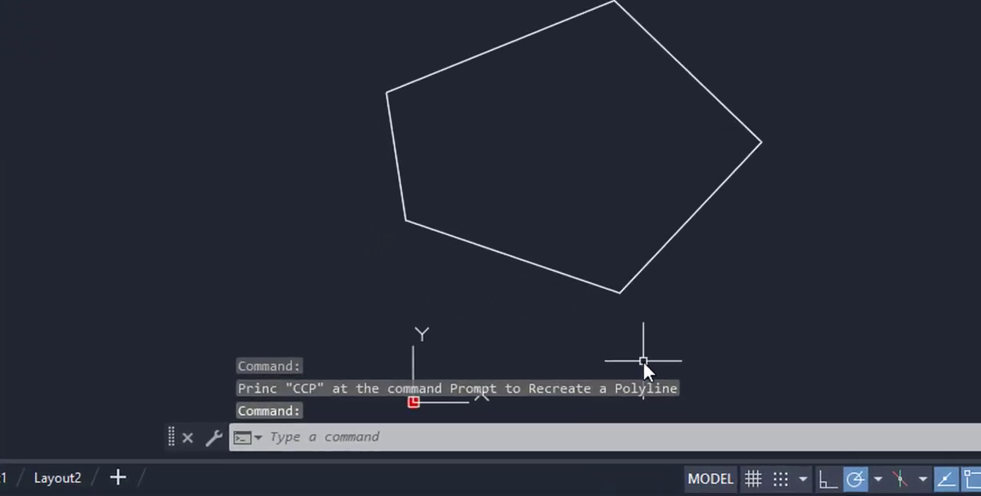
# Run CCP on the closed five-sided polyline to recreate it clockwise, starting with point ID 1 at the lower-left vertex.
pyautogui.click(371, 435)
pyautogui.write('cc')
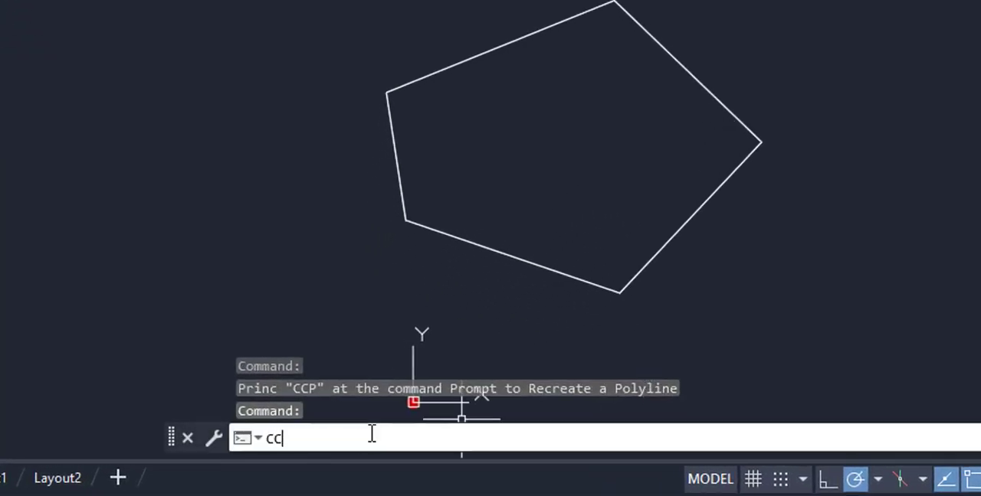
pyautogui.write('p')
pyautogui.press('Return')
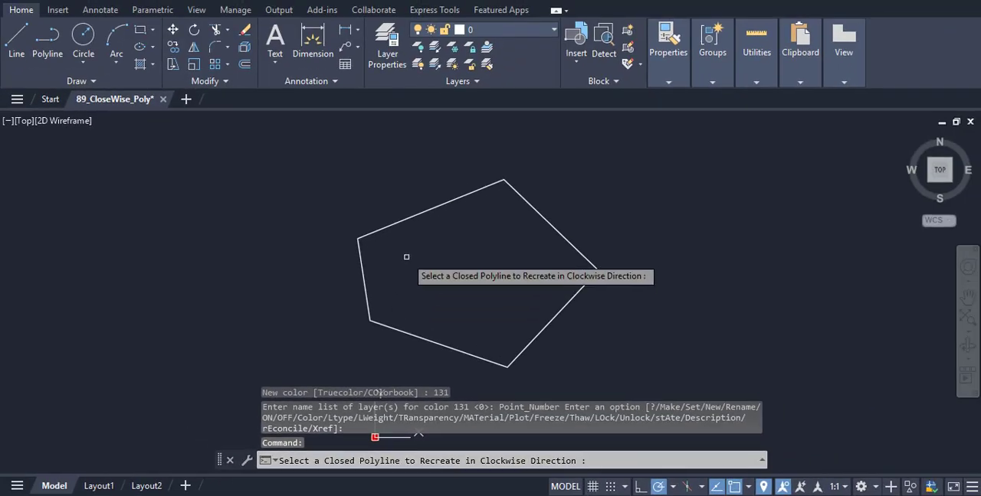
pyautogui.click(407, 216)
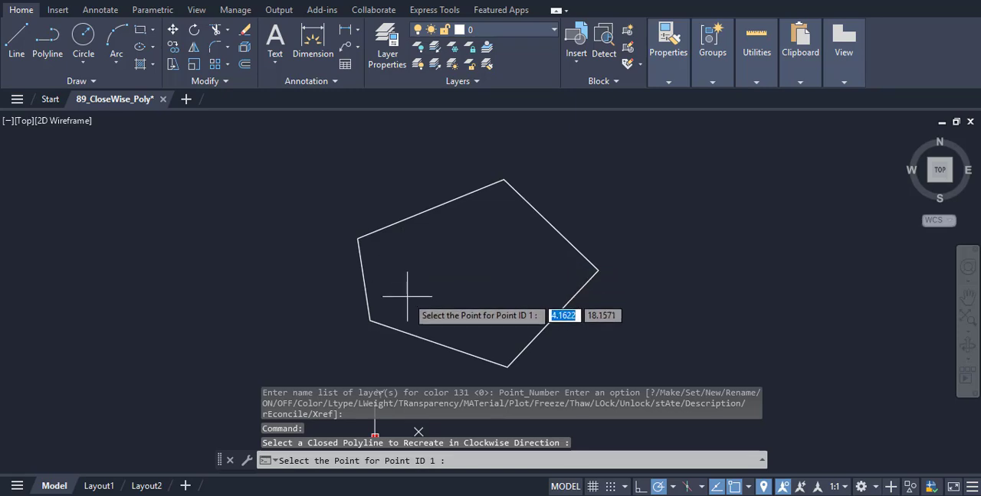
pyautogui.click(370, 320)
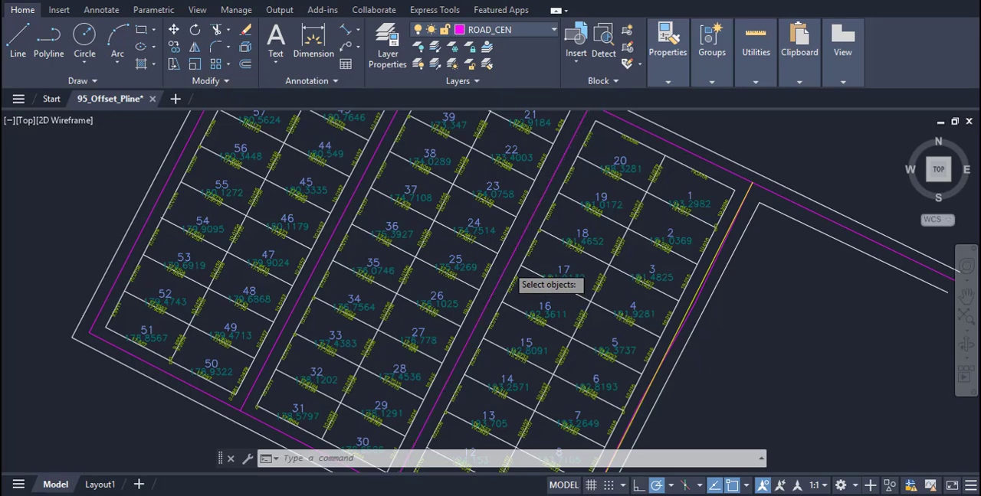
# Offset the magenta road centre line between the middle and right plot blocks to both sides.
pyautogui.click(507, 266)
pyautogui.press('Return')
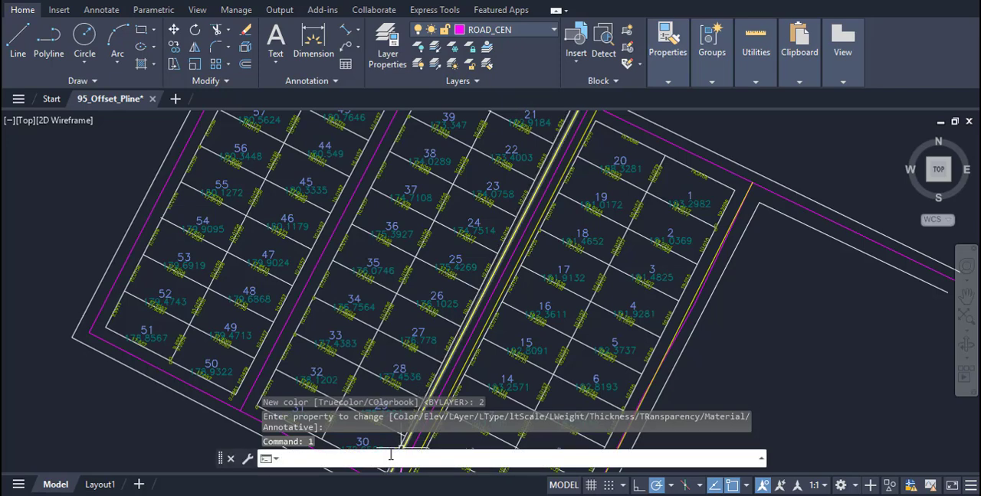
# Run OM with right and left offset distances of 1 on the road centre line between the left and middle plot blocks.
pyautogui.write('OM')
pyautogui.press('Return')
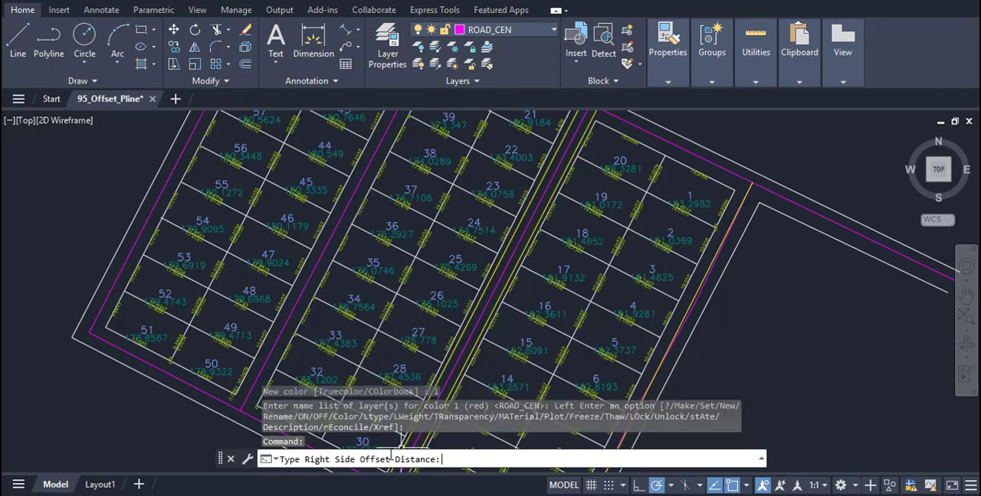
pyautogui.write('1')
pyautogui.press('Return')
pyautogui.write('1')
pyautogui.press('Return')
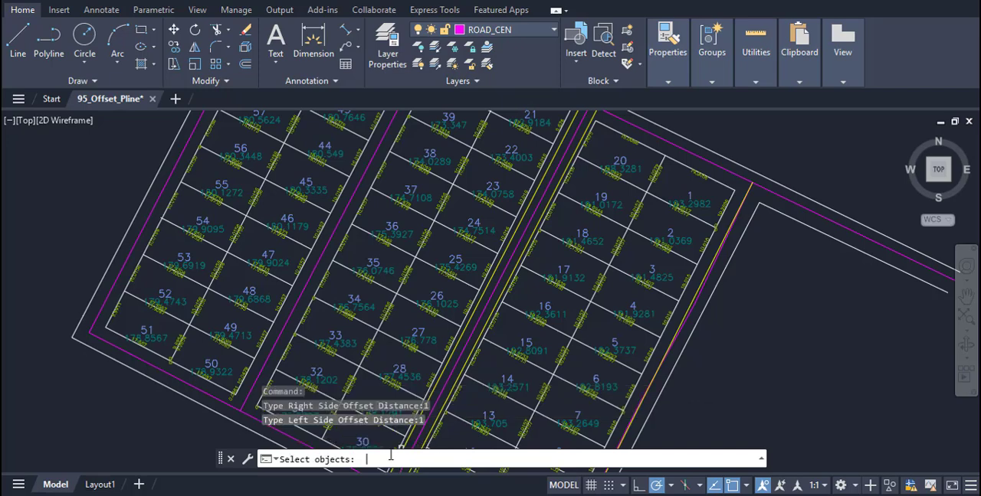
pyautogui.click(322, 253)
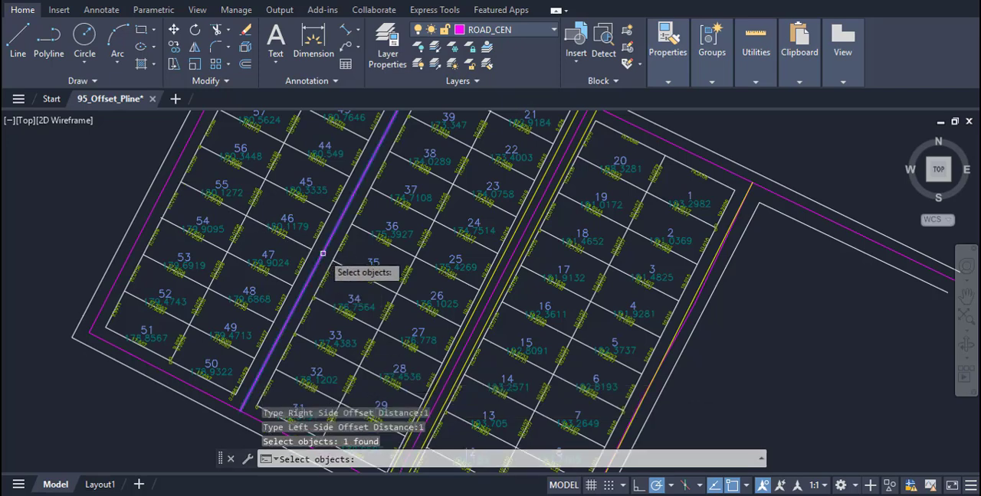
pyautogui.press('Return')
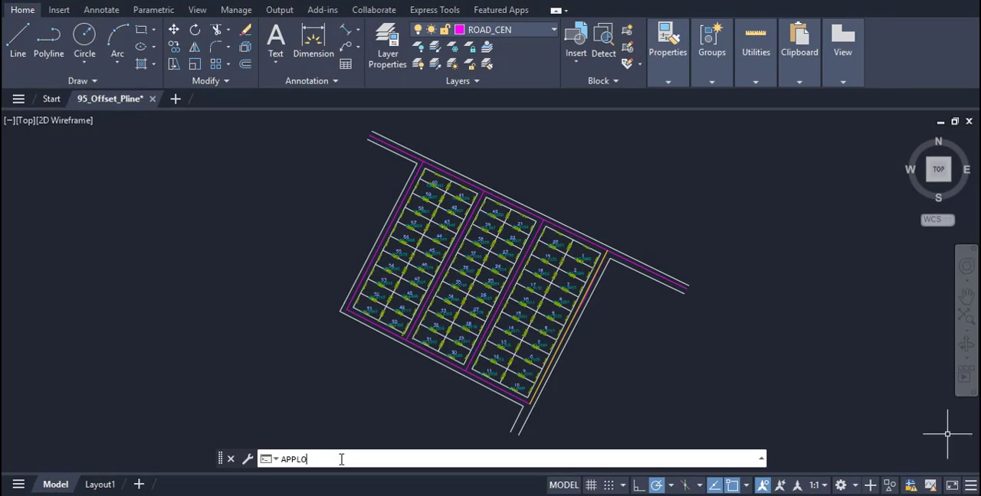
# Load 095_Offset_Pline.FAS from the Polyline_Lisp folder with APPLOAD.
pyautogui.write('appload')
pyautogui.press('Return')
pyautogui.click(375, 122)
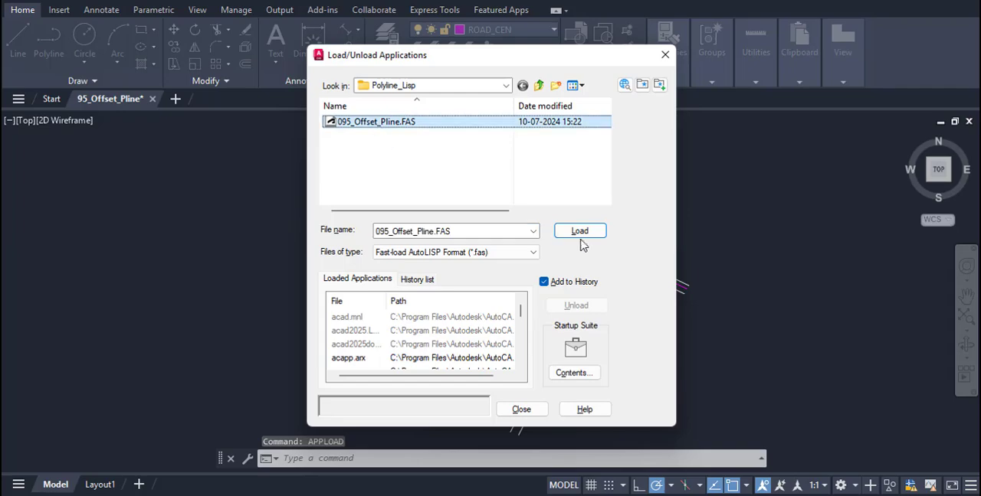
pyautogui.click(580, 232)
pyautogui.click(519, 410)
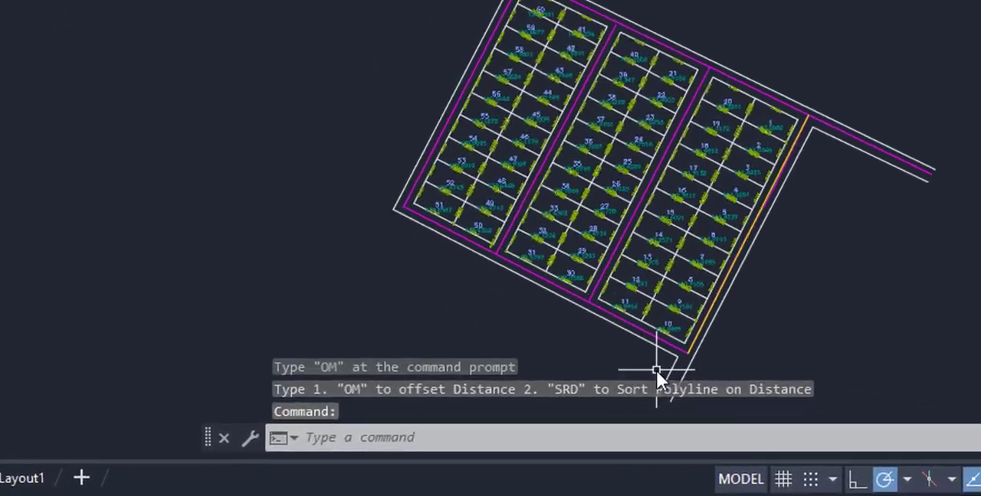
# Run OM with right and left offset distances of 2 on the road centre line between the middle and right plot blocks.
pyautogui.click(395, 445)
pyautogui.write('O')
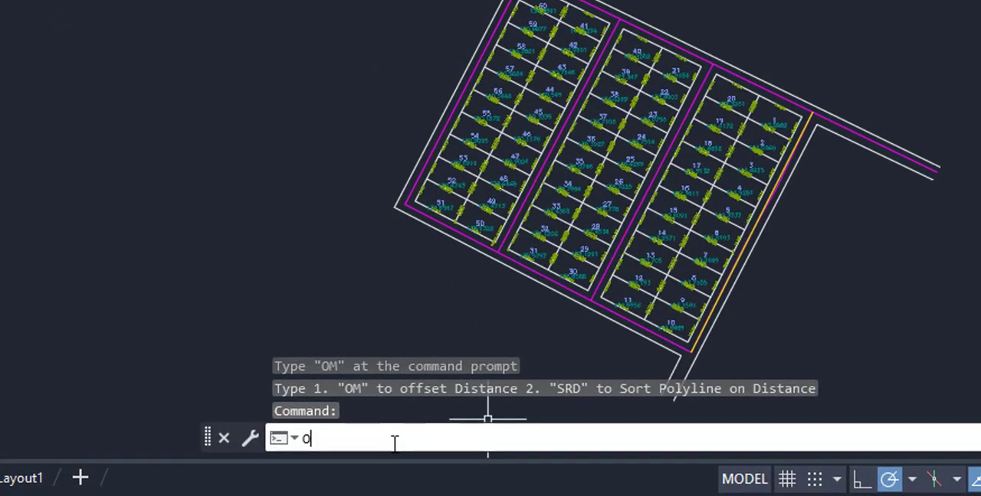
pyautogui.write('M')
pyautogui.press('Return')
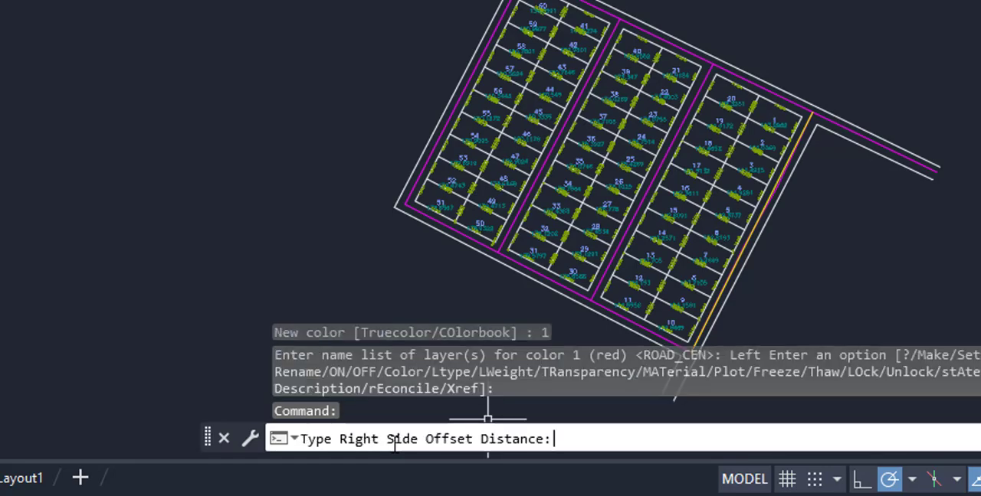
pyautogui.write('2')
pyautogui.press('Return')
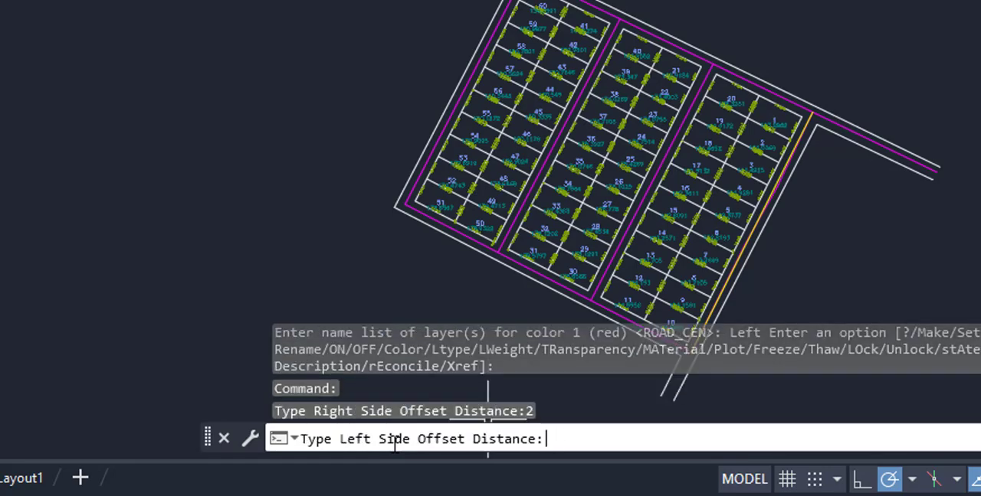
pyautogui.write('2')
pyautogui.press('Return')
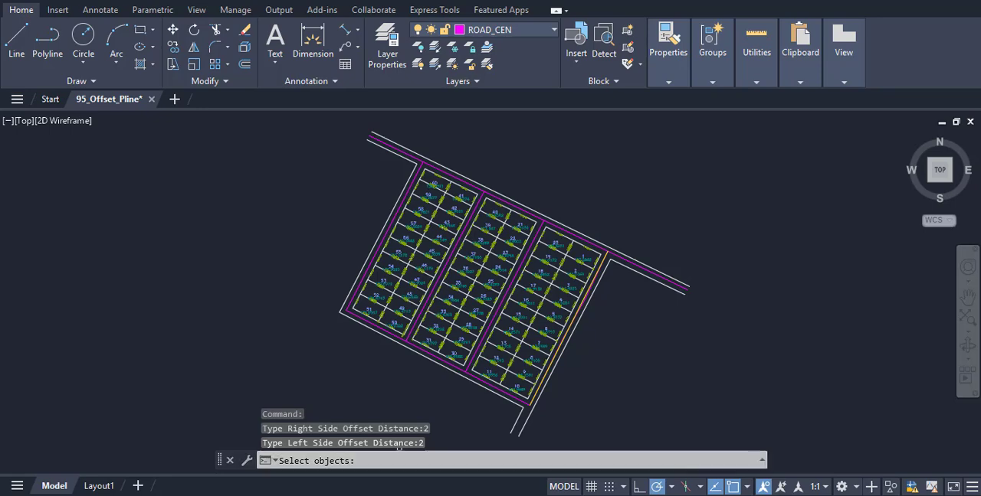
pyautogui.scroll(2, 543, 260)
pyautogui.scroll(2, 507, 273)
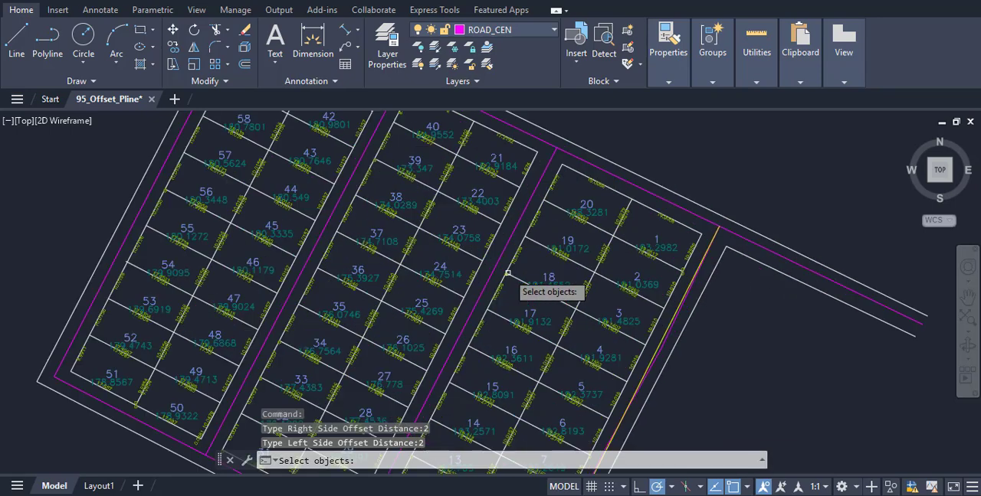
pyautogui.moveTo(726, 307); pyautogui.dragTo(760, 264, button='middle')
pyautogui.click(507, 266)
pyautogui.press('Return')
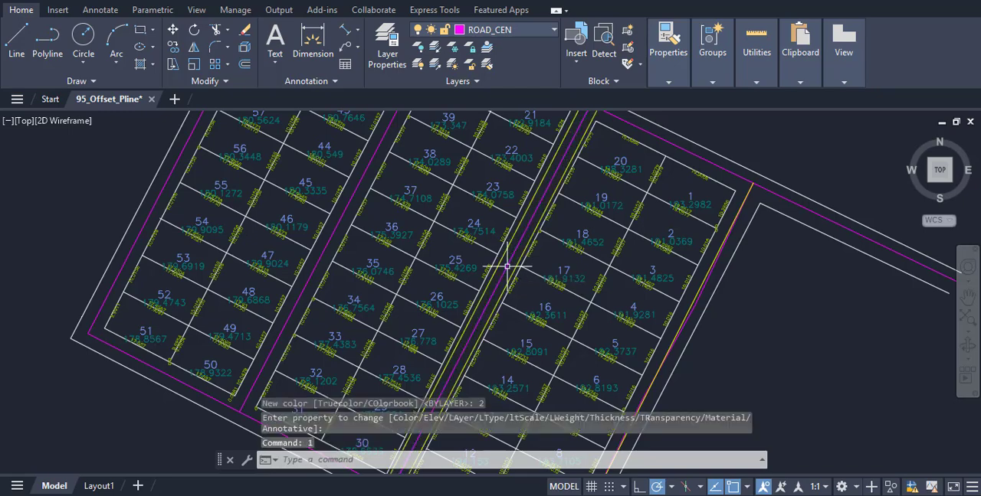
# Run OM on the road centre line between the left and middle plot blocks with right and left offset distances of 1.
pyautogui.write('1')
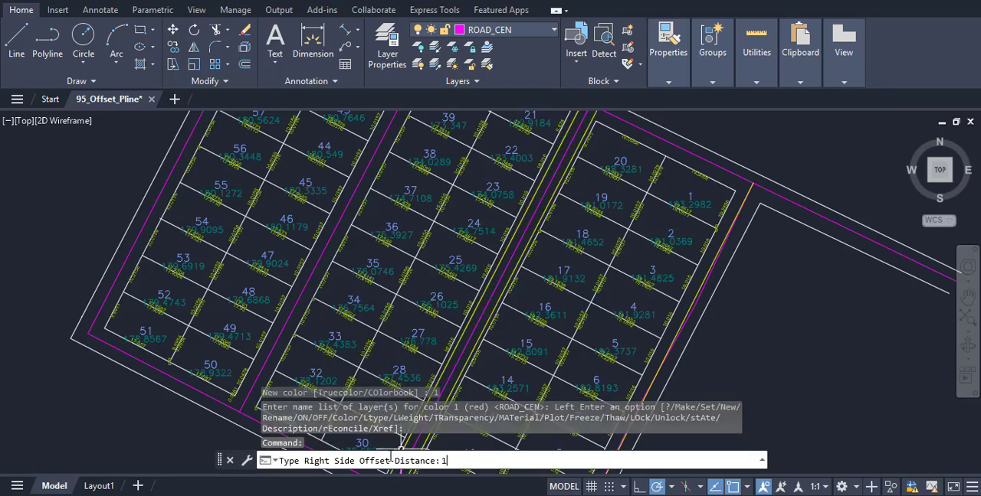
pyautogui.press('Return')
pyautogui.write('1')
pyautogui.press('Return')
pyautogui.click(321, 254)
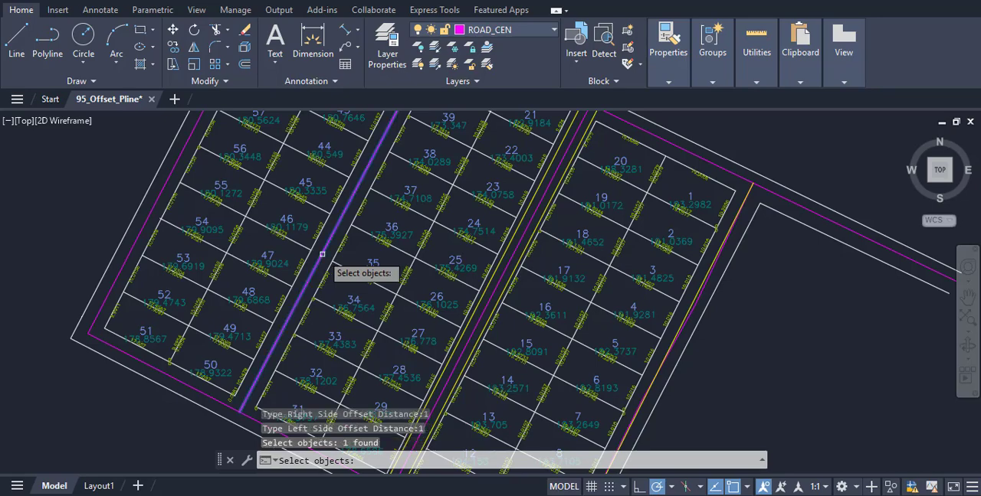
pyautogui.press('Return')
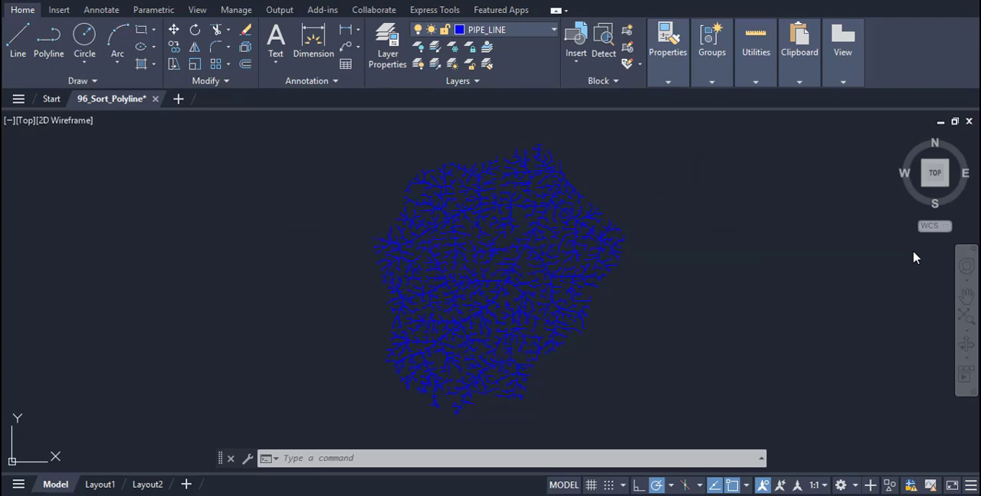
pyautogui.scroll(6, 599, 259)
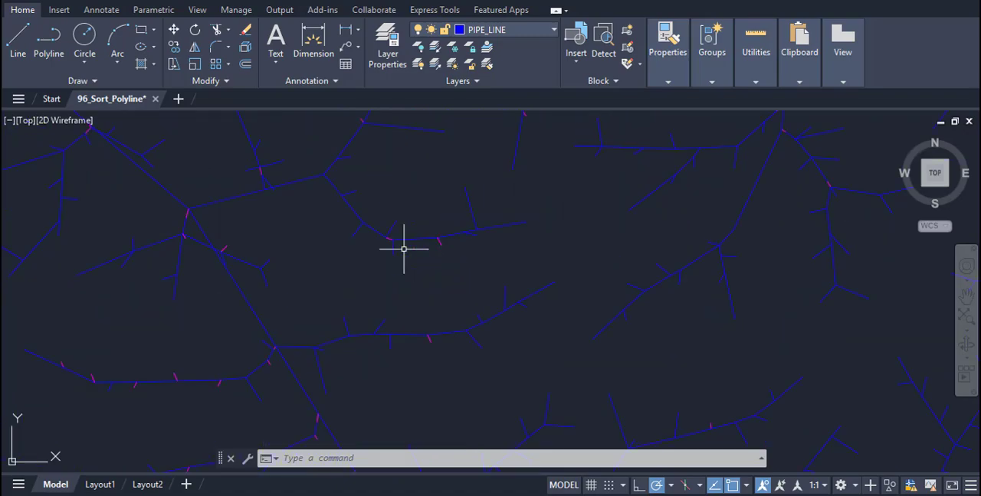
pyautogui.moveTo(404, 247)
pyautogui.mouseDown(button='middle')
pyautogui.moveTo(565, 188)
pyautogui.moveTo(624, 179)
pyautogui.moveTo(868, 298)
pyautogui.mouseUp(button='middle')
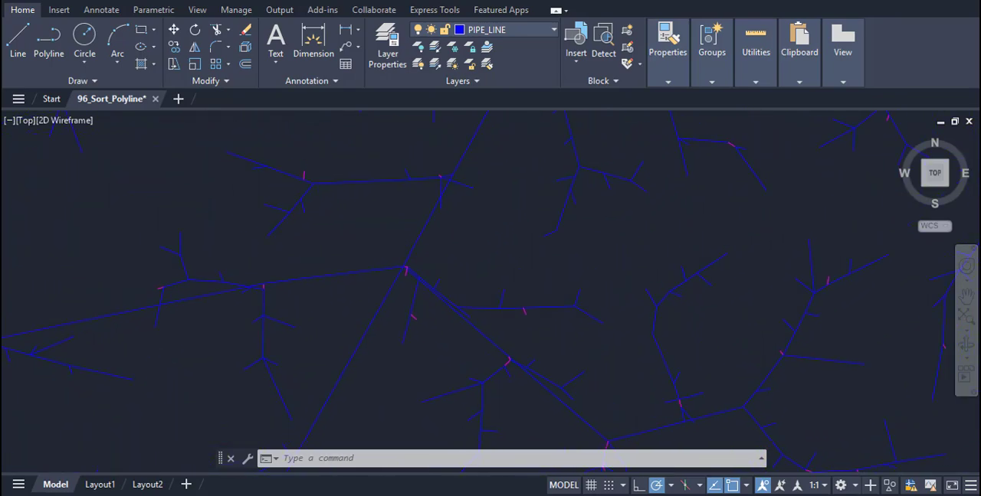
pyautogui.click(554, 30)
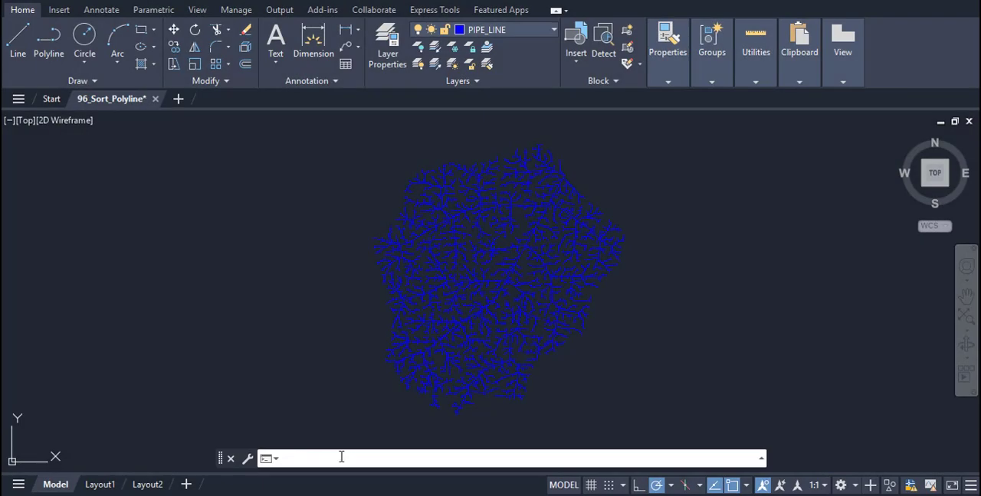
# Load 096_Sort_Polyline.FAS from the Polyline_Lisp folder with APPLOAD.
pyautogui.write('OAD')
pyautogui.press('Return')
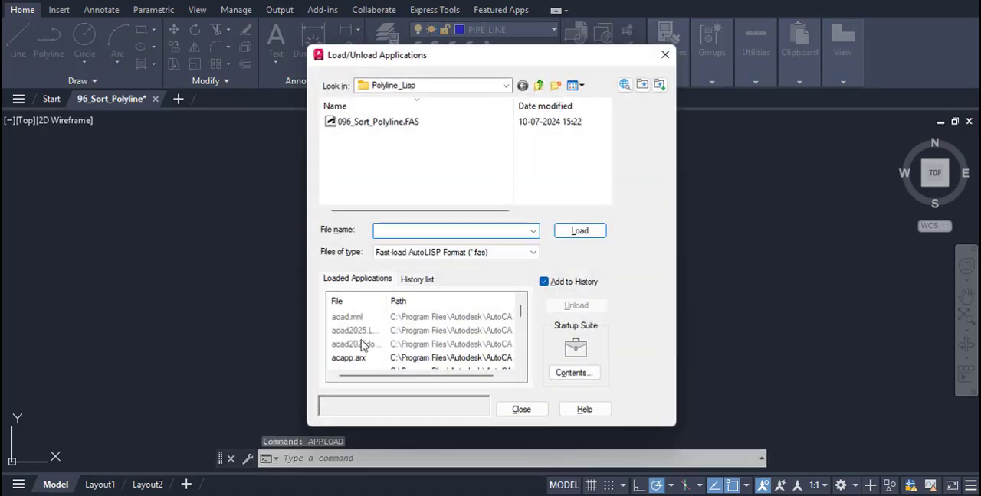
pyautogui.click(397, 121)
pyautogui.click(580, 230)
pyautogui.click(521, 409)
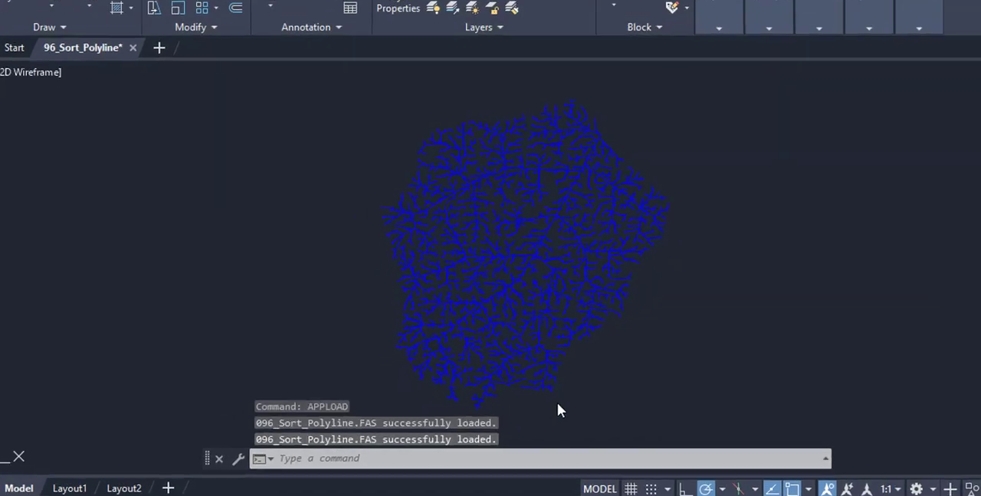
# Run SRPL on the whole pipe network to sort polylines shorter than 100 onto the Small layer.
pyautogui.click(331, 459)
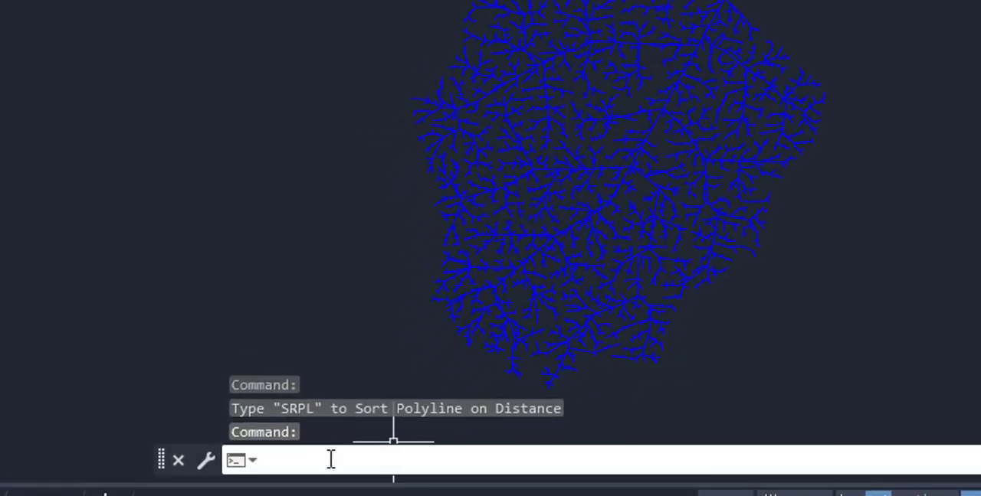
pyautogui.write('srp')
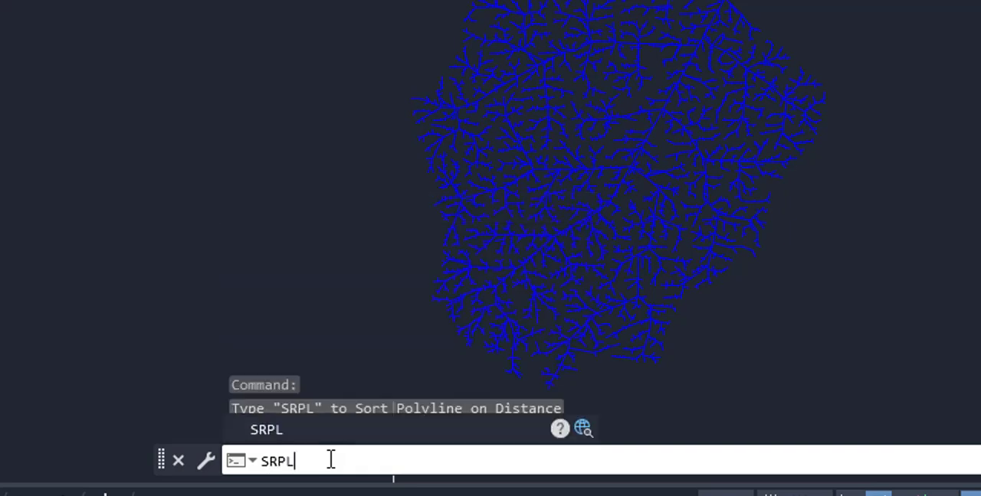
pyautogui.press('Return')
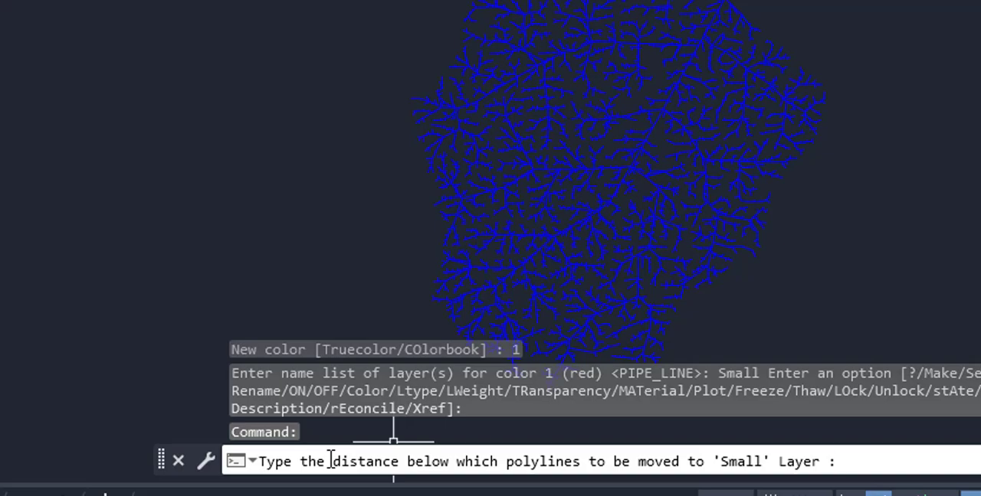
pyautogui.write('100')
pyautogui.press('Return')
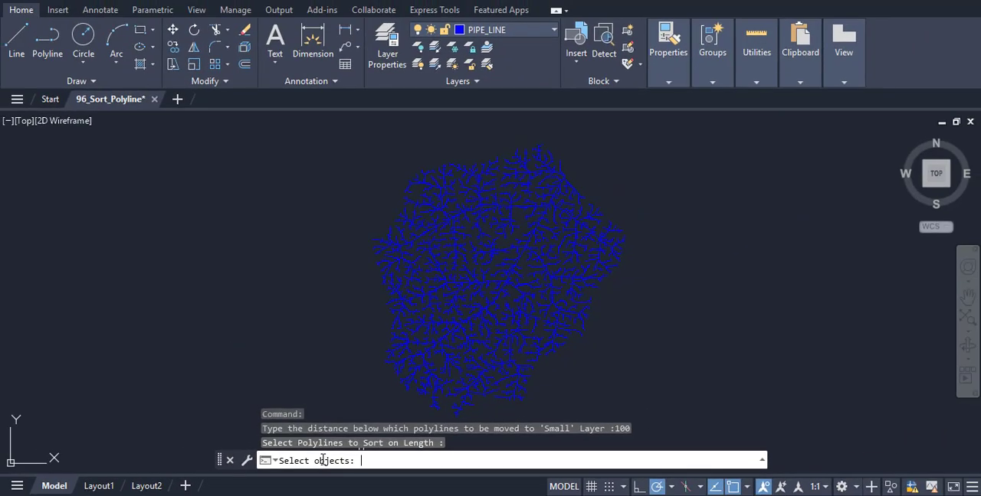
pyautogui.click(317, 128)
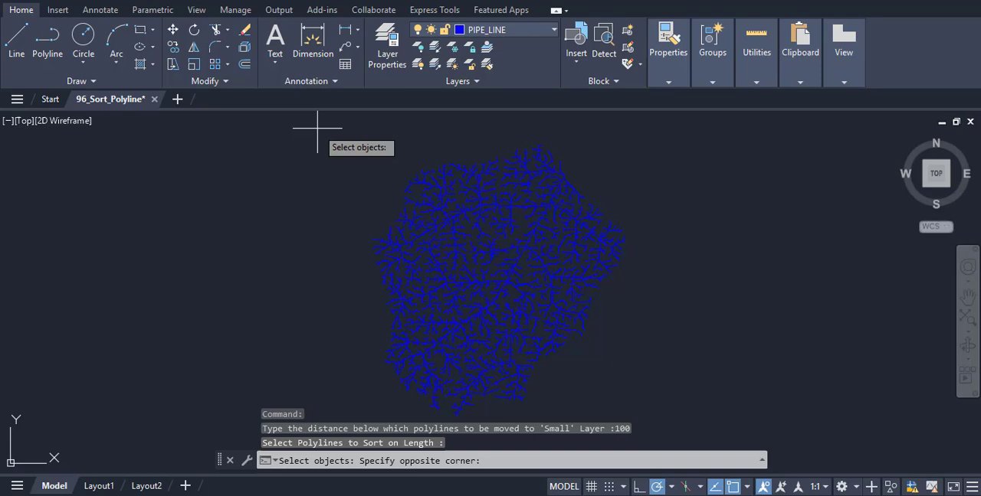
pyautogui.click(655, 419)
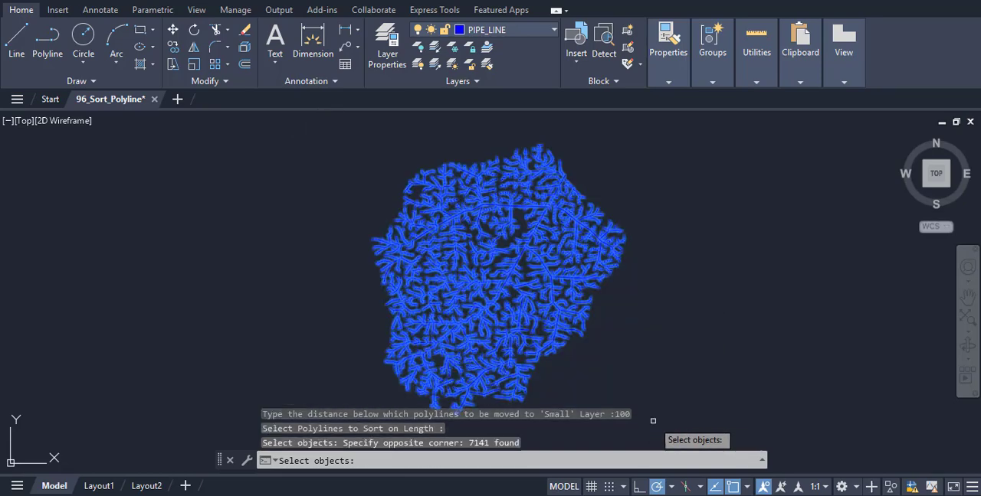
pyautogui.press('Return')
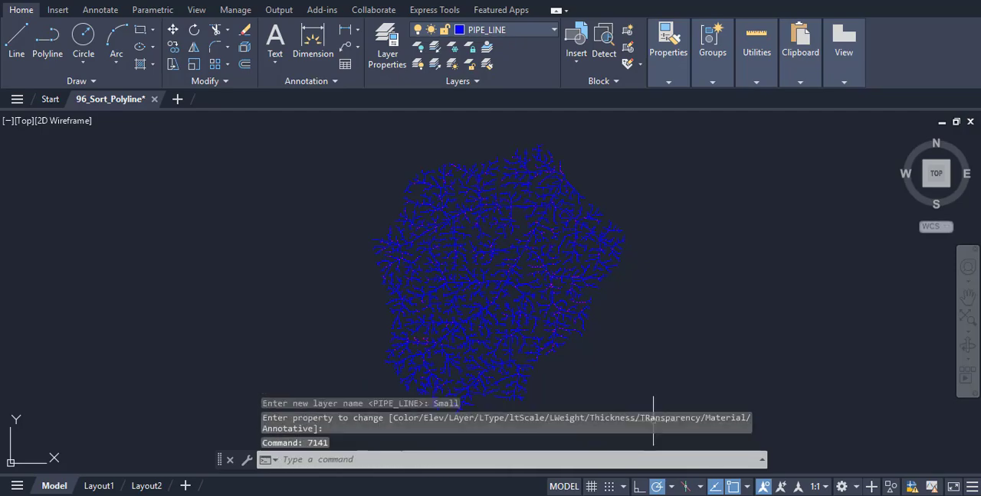
# Inspect the sorted short pipe polylines up close and open the layer list.
pyautogui.scroll(5, 600, 260)
pyautogui.scroll(2, 403, 252)
pyautogui.moveTo(403, 252)
pyautogui.mouseDown(button='middle')
pyautogui.moveTo(567, 191)
pyautogui.moveTo(757, 245)
pyautogui.mouseUp(button='middle')
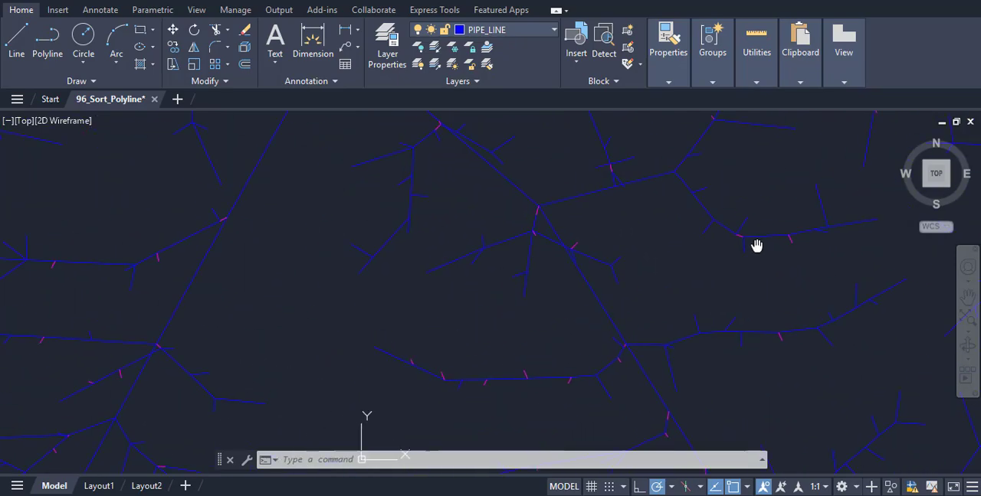
pyautogui.click(553, 30)
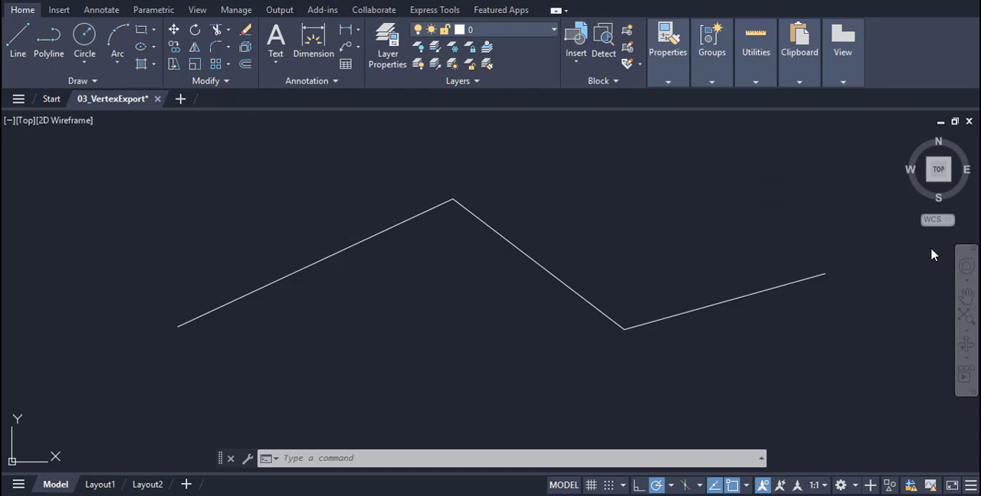
# Select the zigzag polyline to export its vertex points to pntlist.csv in the Downloads folder, and dismiss the message.
pyautogui.click(138, 156)
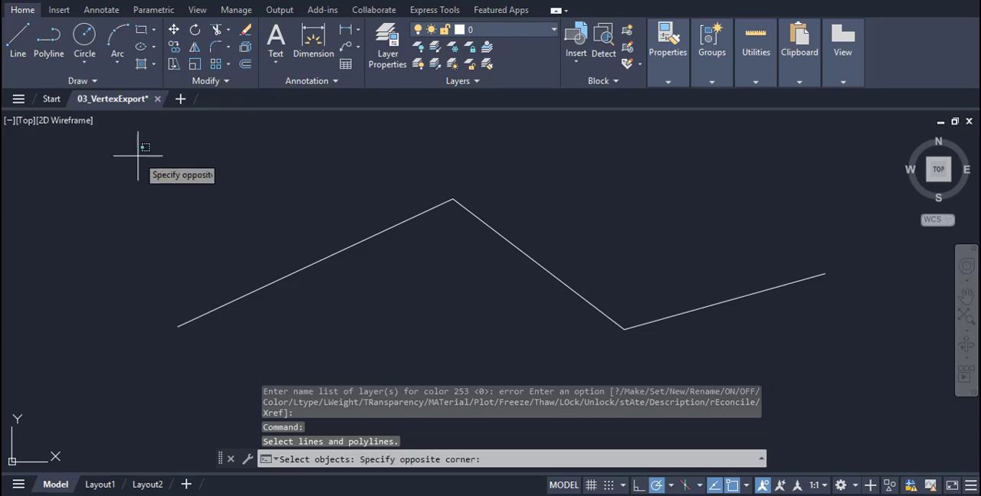
pyautogui.click(844, 364)
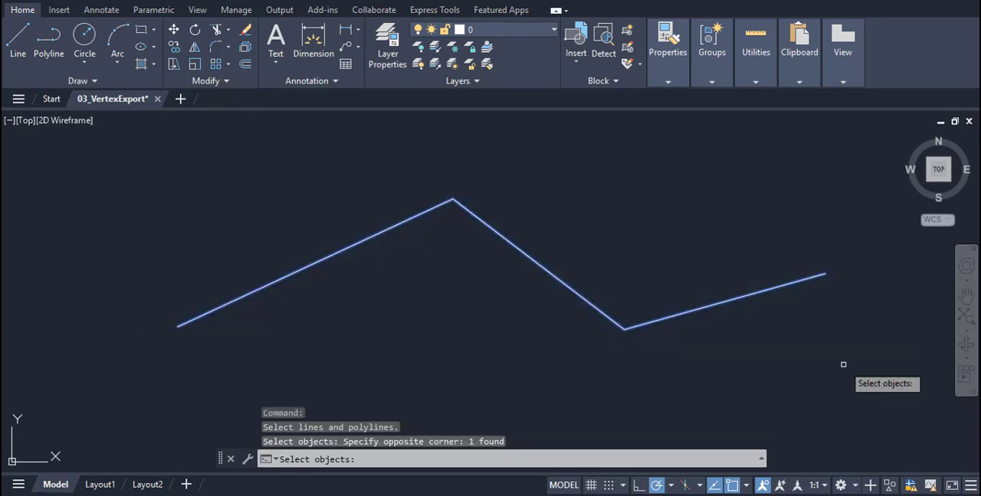
pyautogui.press('Return')
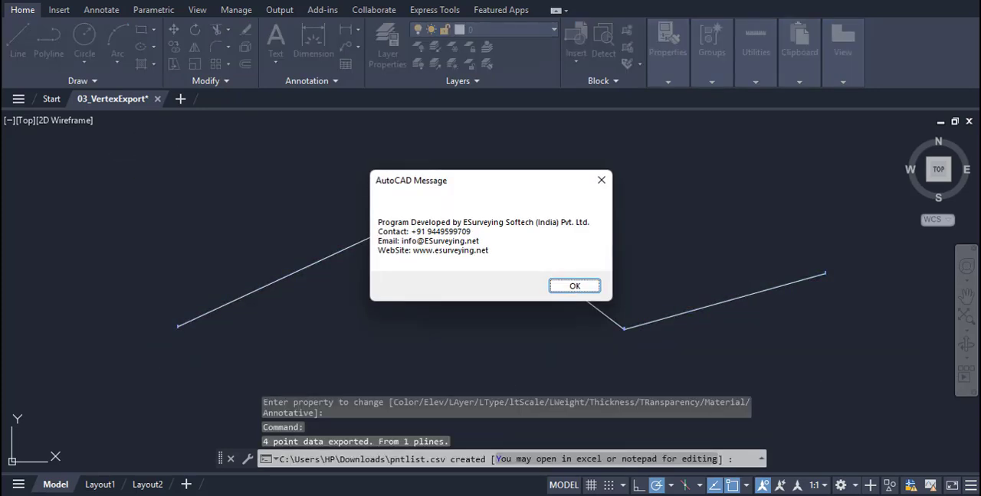
pyautogui.click(575, 288)
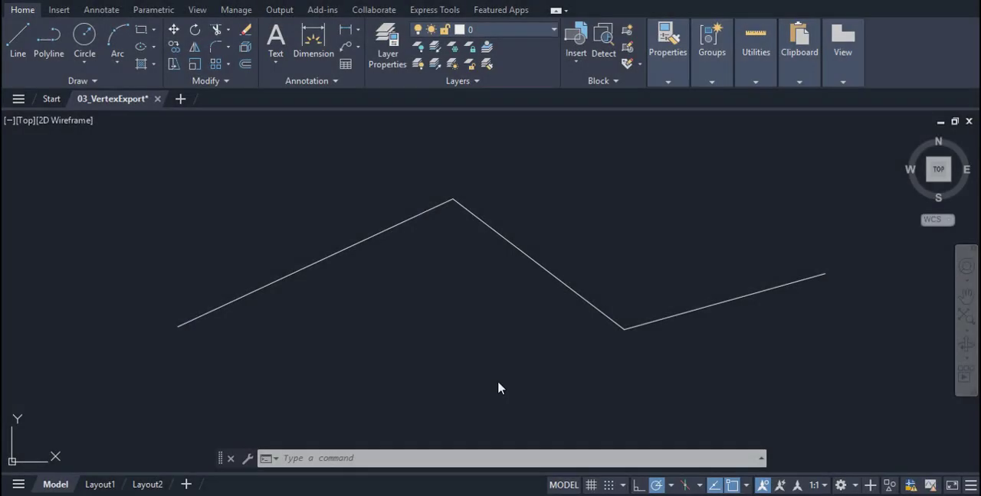
# In AutoCAD, load 003_VertexExport.FAS from the Polyline_Lisp folder with APPLOAD.
pyautogui.click(293, 458)
pyautogui.write('A')
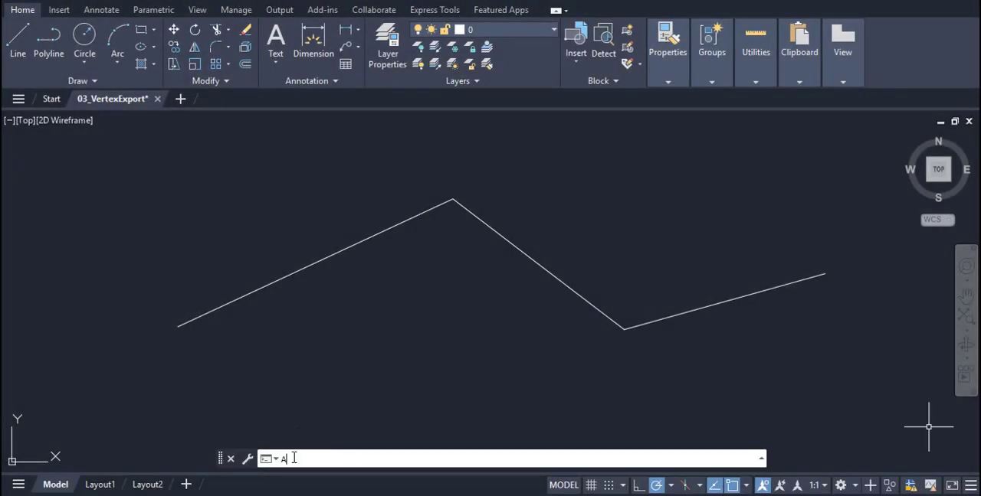
pyautogui.write('PPL')
pyautogui.press('Return')
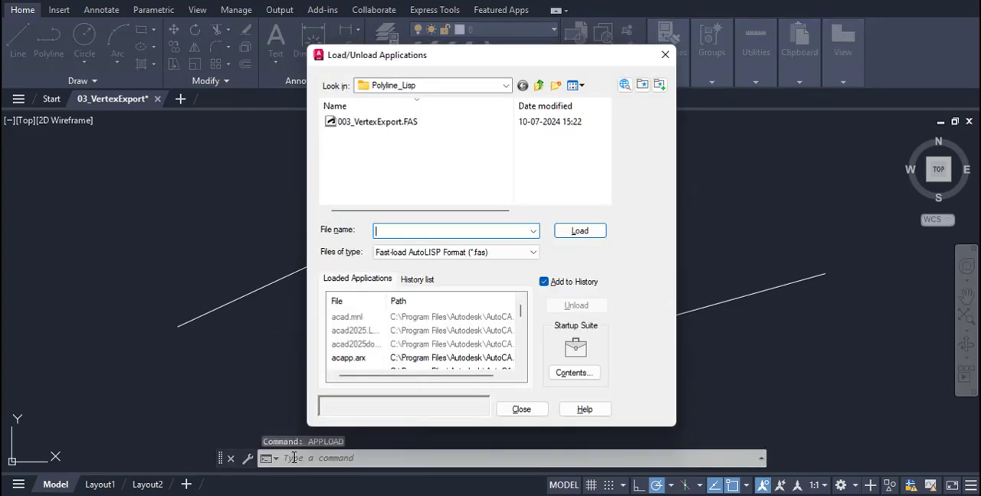
pyautogui.click(385, 122)
pyautogui.click(579, 231)
pyautogui.click(521, 409)
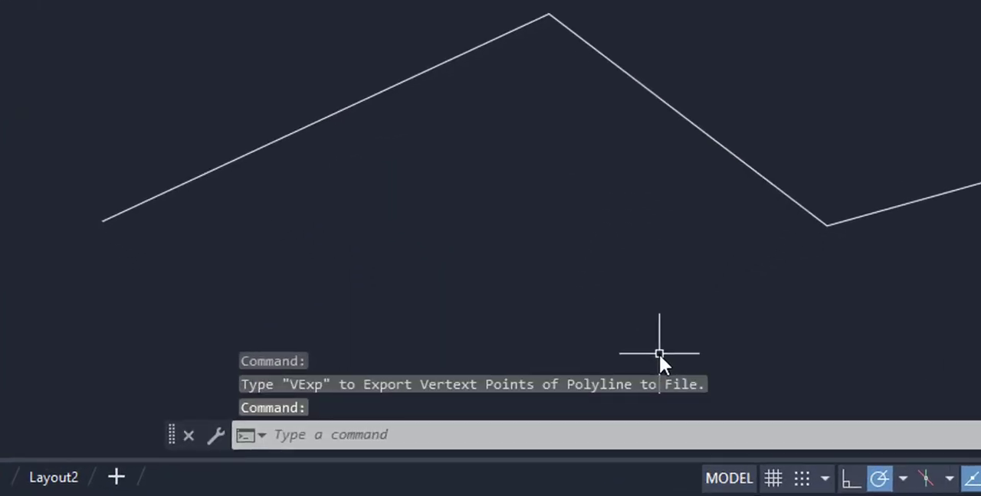
# Run VEXP and set the output file to pntlist.csv in the Downloads folder.
pyautogui.click(375, 436)
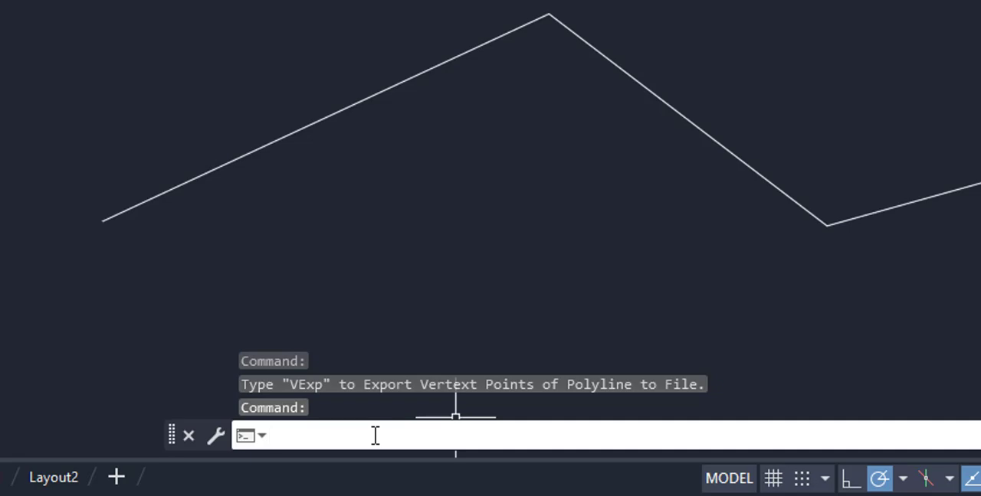
pyautogui.write('Vexp')
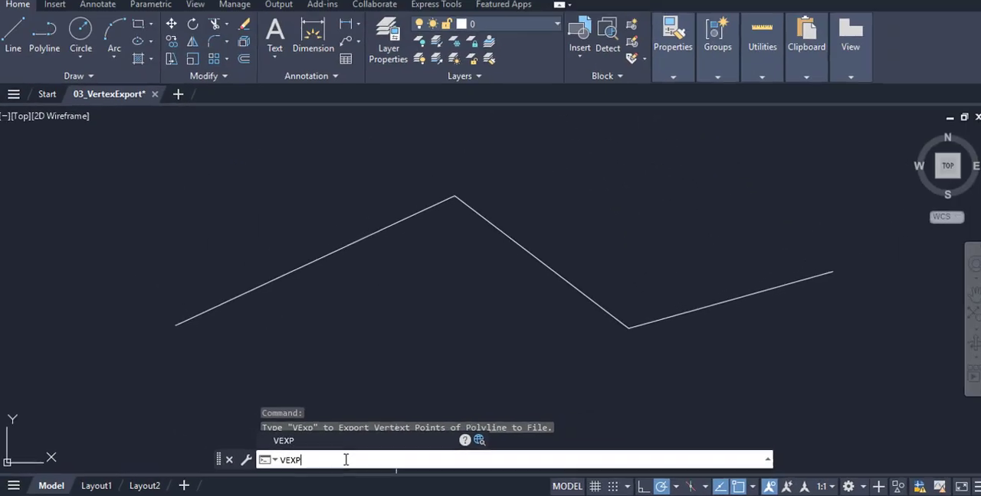
pyautogui.press('Return')
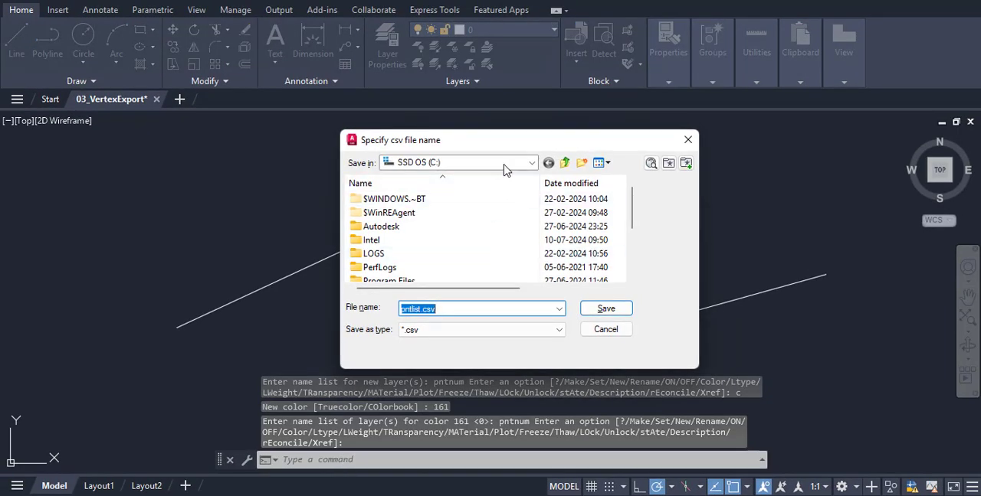
pyautogui.click(510, 167)
pyautogui.click(428, 269)
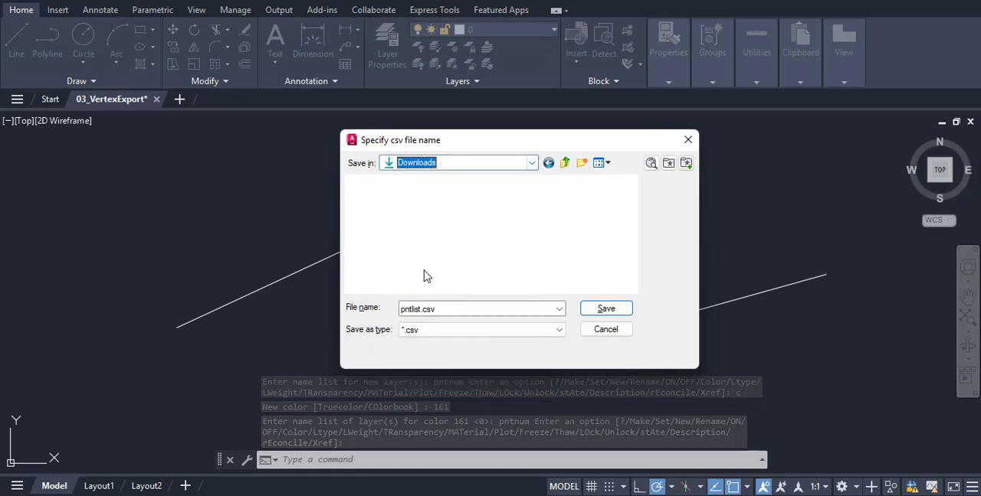
pyautogui.click(605, 308)
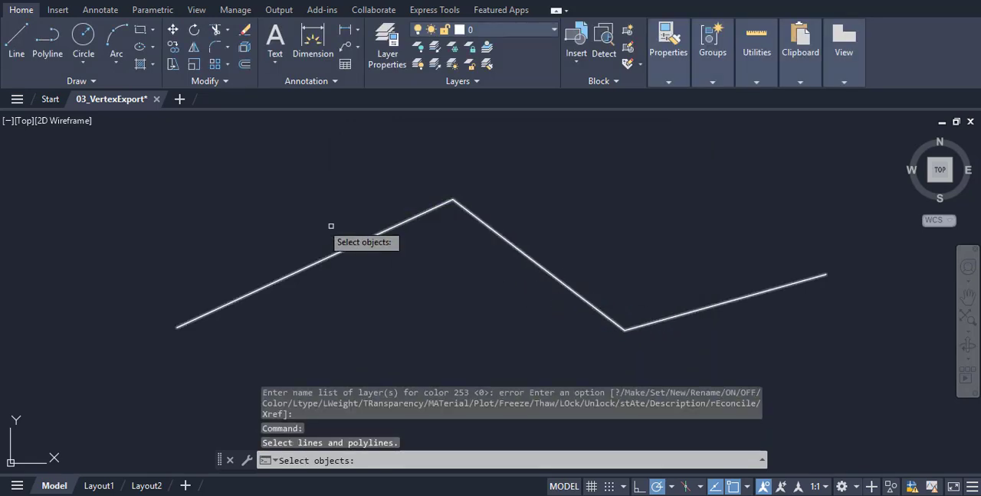
# Export the vertex points of the whole zigzag polyline with a window selection and dismiss the message.
pyautogui.click(136, 156)
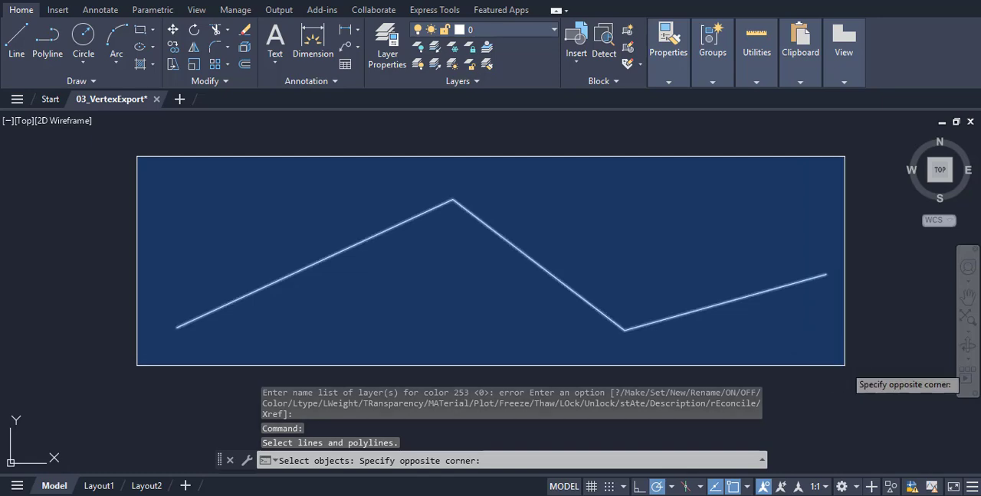
pyautogui.click(845, 365)
pyautogui.press('Return')
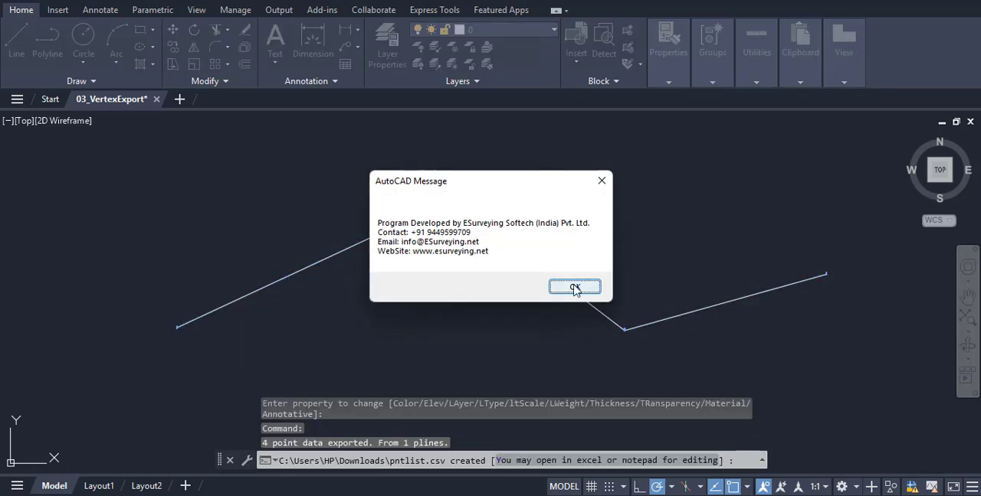
pyautogui.click(574, 289)
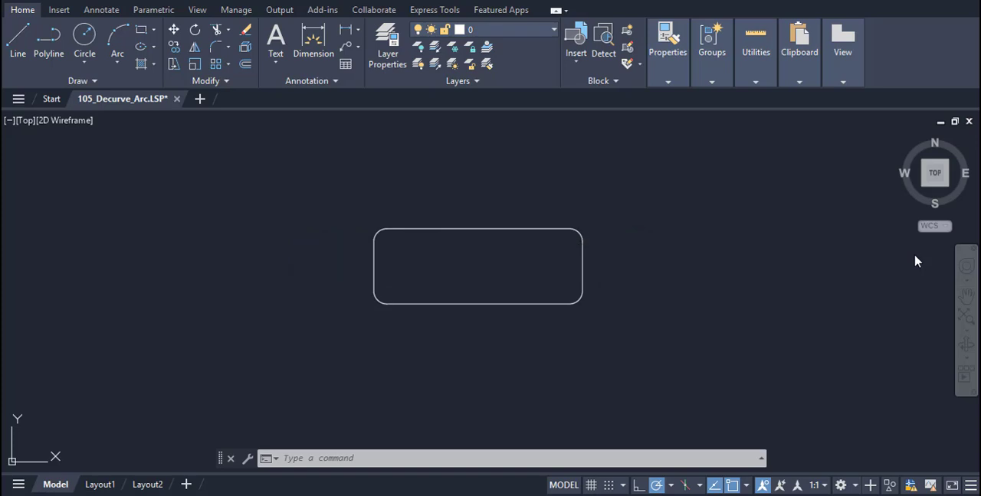
# Run the decurve routine on the rounded rectangle to create an arc-free polyline on the New_Poly layer.
pyautogui.click(350, 204)
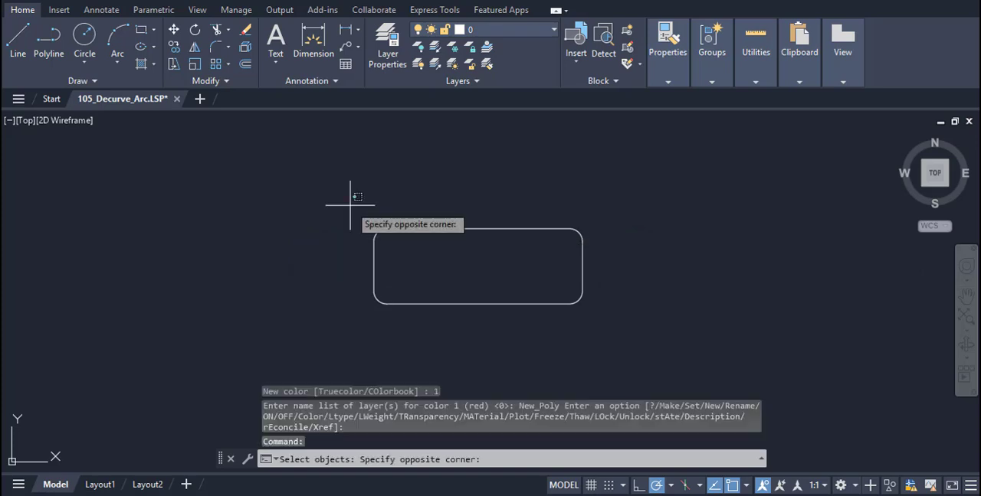
pyautogui.click(610, 333)
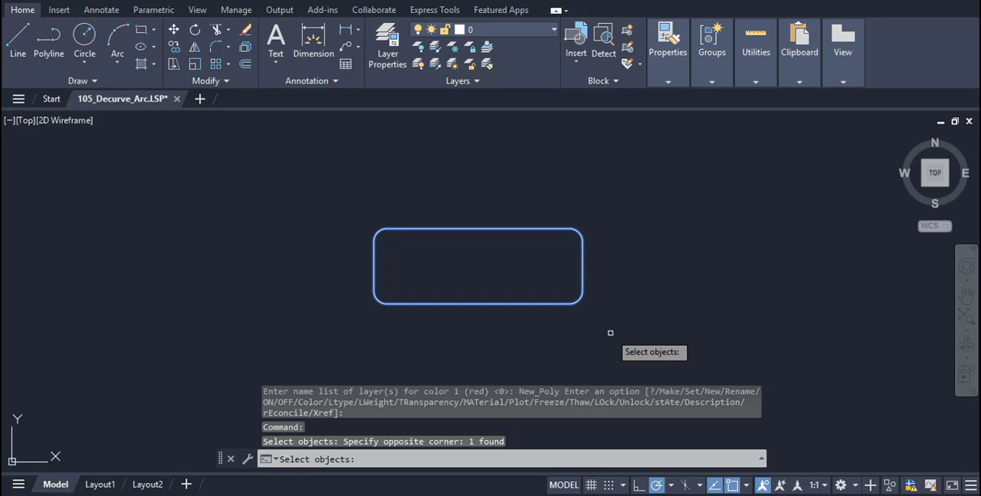
pyautogui.press('Return')
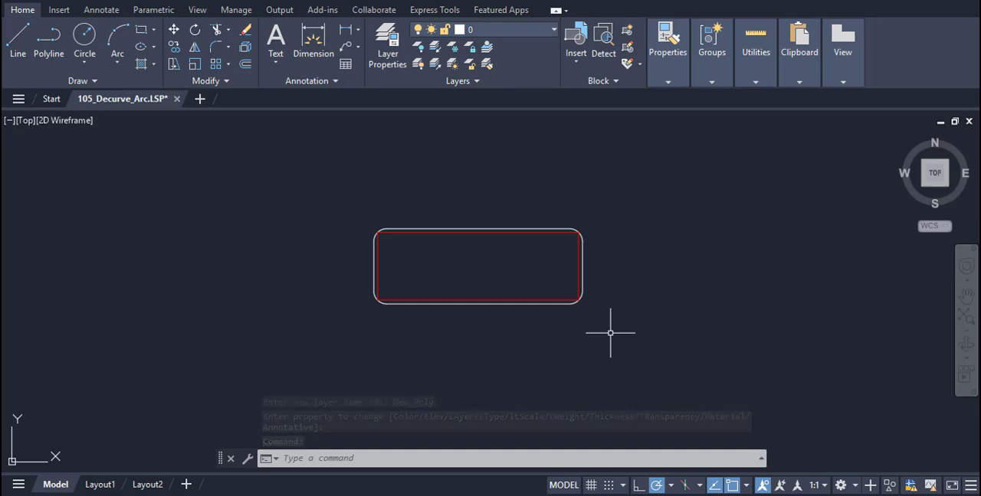
pyautogui.scroll(2, 609, 333)
pyautogui.scroll(2, 610, 333)
pyautogui.moveTo(610, 333)
pyautogui.mouseDown(button='middle')
pyautogui.moveTo(709, 440)
pyautogui.moveTo(807, 444)
pyautogui.mouseUp(button='middle')
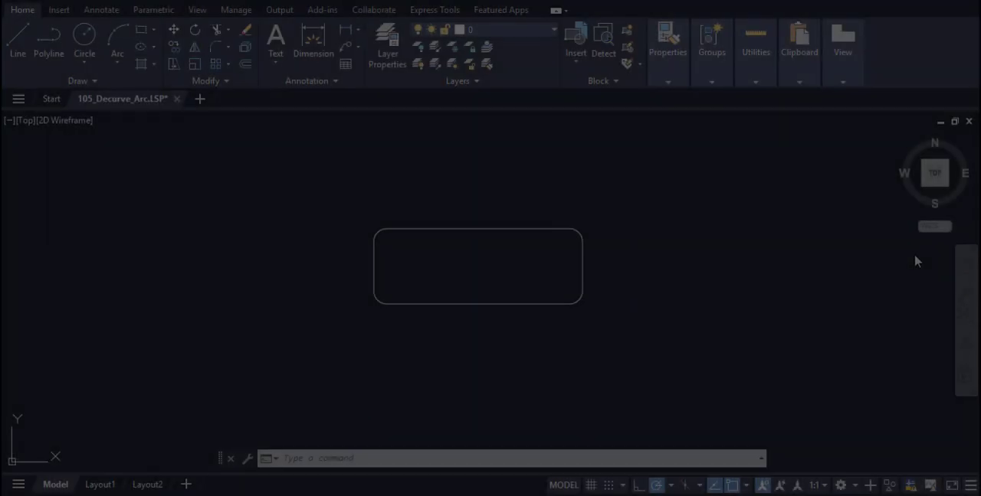
# Load 105_Decurve_Arc.FAS from the Polyline_Lisp folder with APPLOAD.
pyautogui.write('PPLOAD')
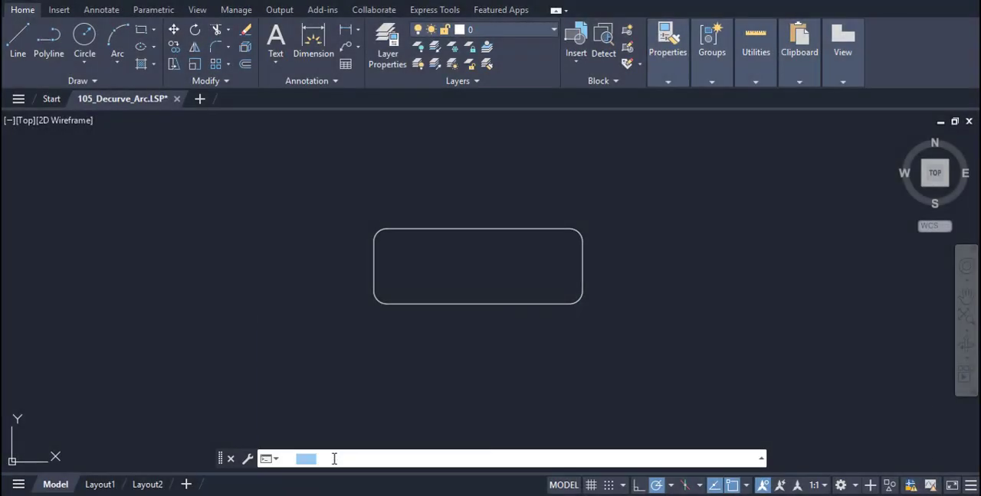
pyautogui.press('Return')
pyautogui.click(367, 123)
pyautogui.click(579, 231)
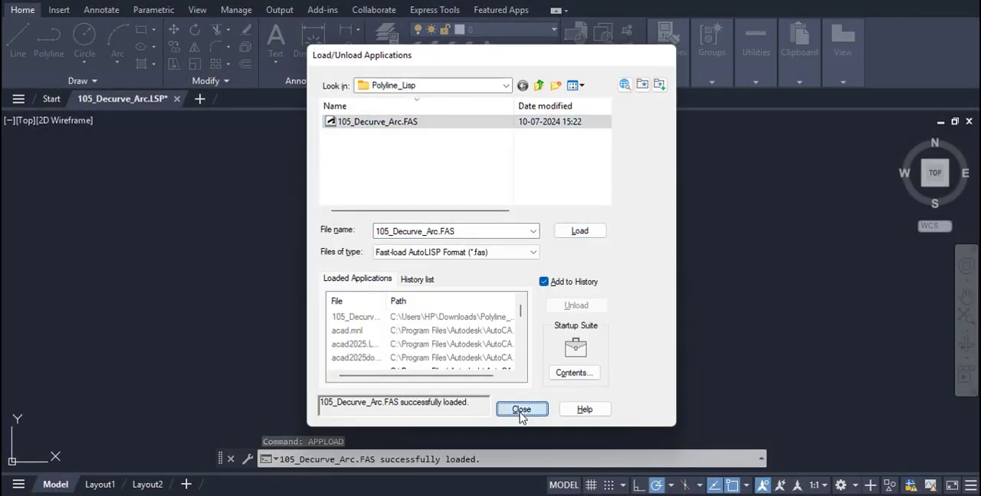
pyautogui.click(521, 409)
# Run DCUR on the window-selected rounded rectangle to generate a polyline without corner arcs on the New_Poly layer.
pyautogui.click(311, 434)
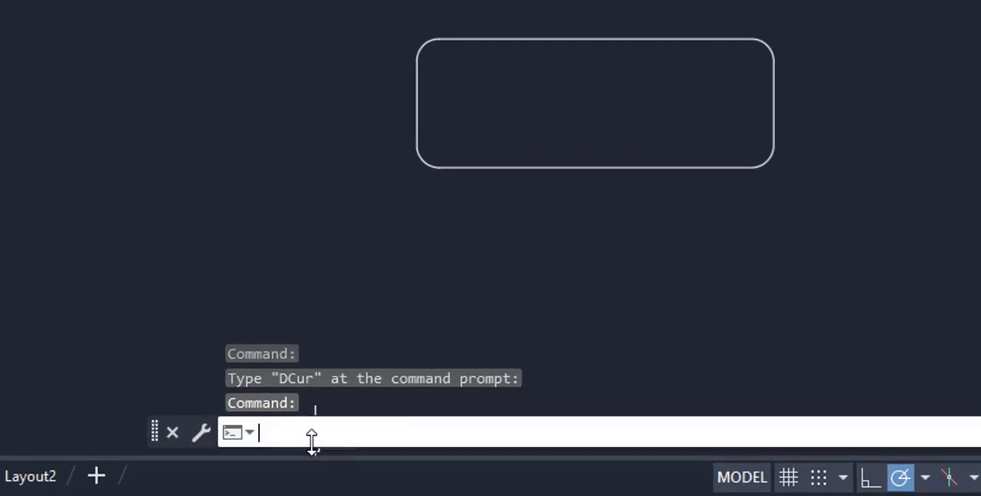
pyautogui.write('DCUR')
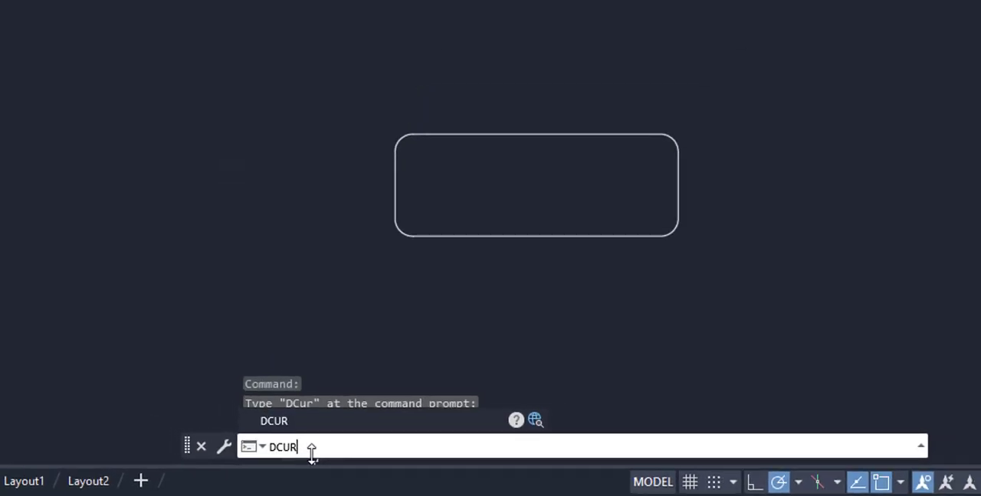
pyautogui.press('Return')
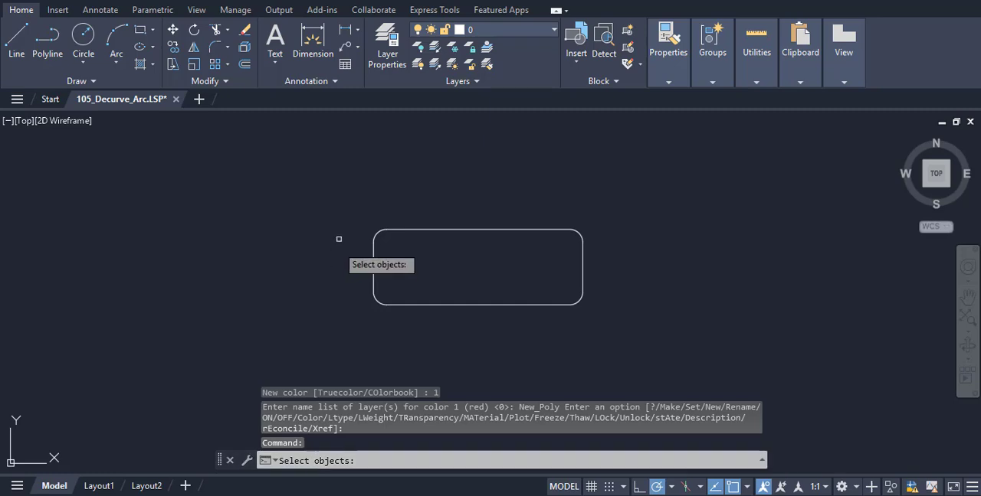
pyautogui.click(349, 206)
pyautogui.click(622, 337)
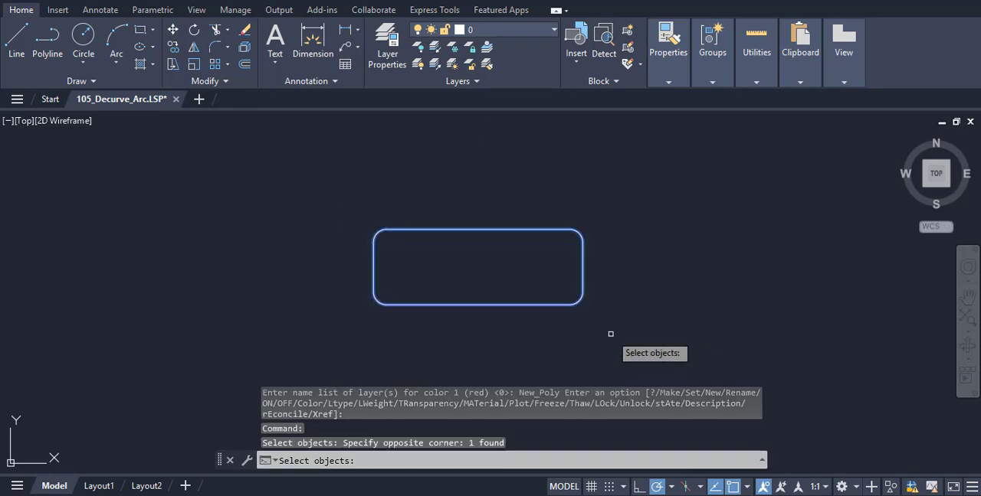
pyautogui.press('Return')
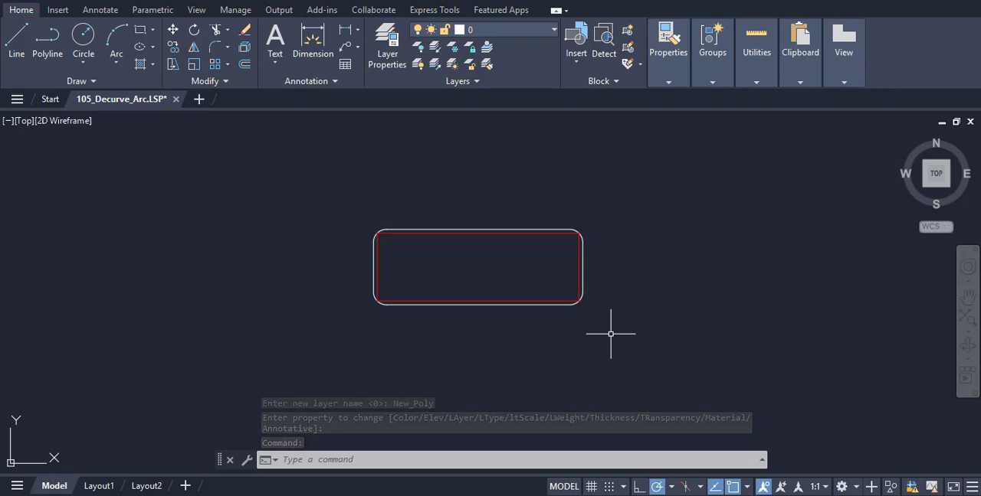
pyautogui.scroll(1, 610, 334)
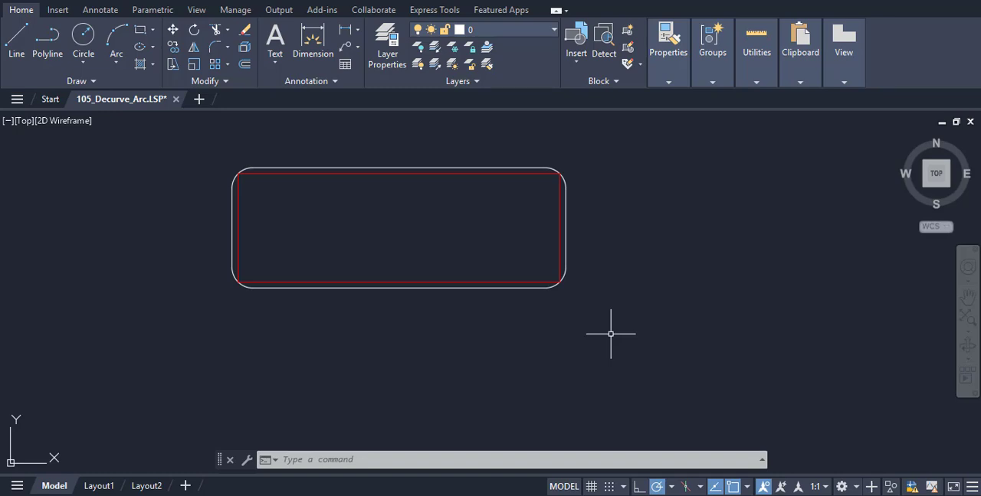
pyautogui.scroll(1, 610, 334)
pyautogui.moveTo(610, 334)
pyautogui.mouseDown(button='middle')
pyautogui.moveTo(659, 407)
pyautogui.moveTo(814, 443)
pyautogui.mouseUp(button='middle')
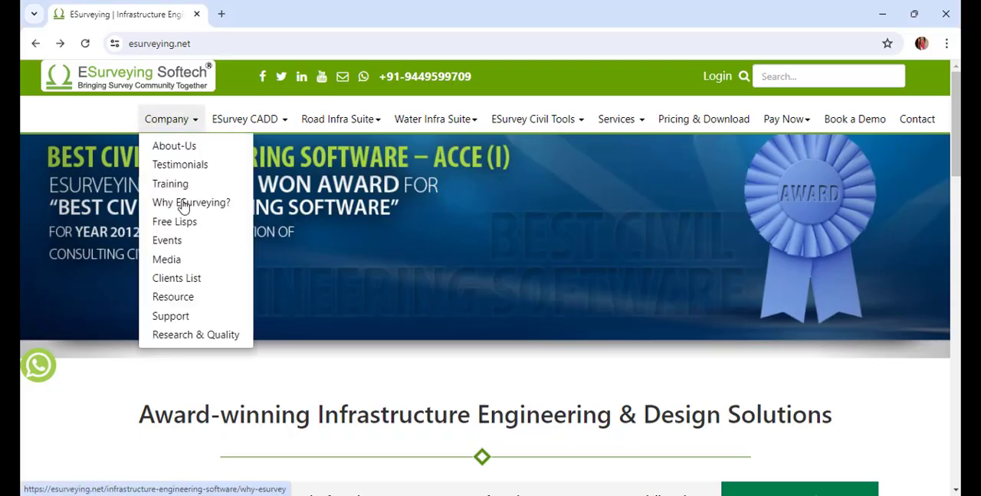
# In the web browser, open the Free Lisps page of the ESurveying Softech website and look through its routine lists.
pyautogui.click(177, 222)
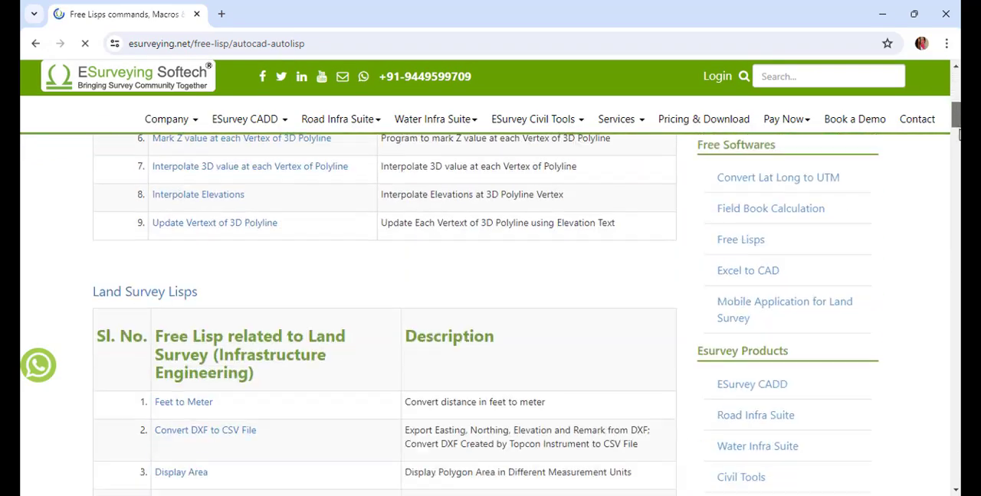